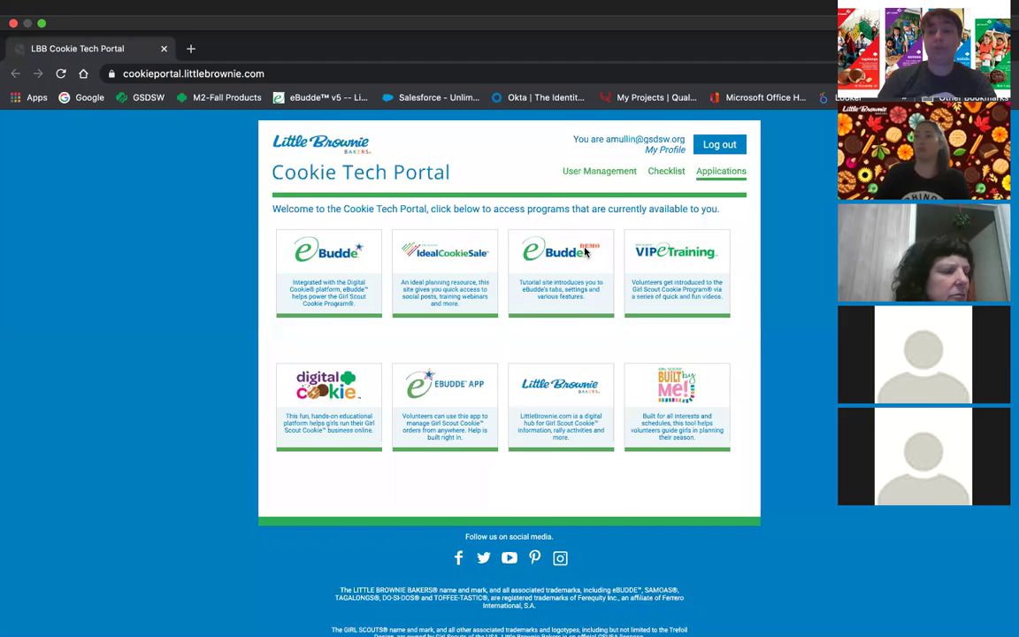
Step: Open eBudde from the Cookie Tech Portal and go to the Council (18550) service unit's dashboard
{"action": "left_click", "coordinate": [329, 284]}
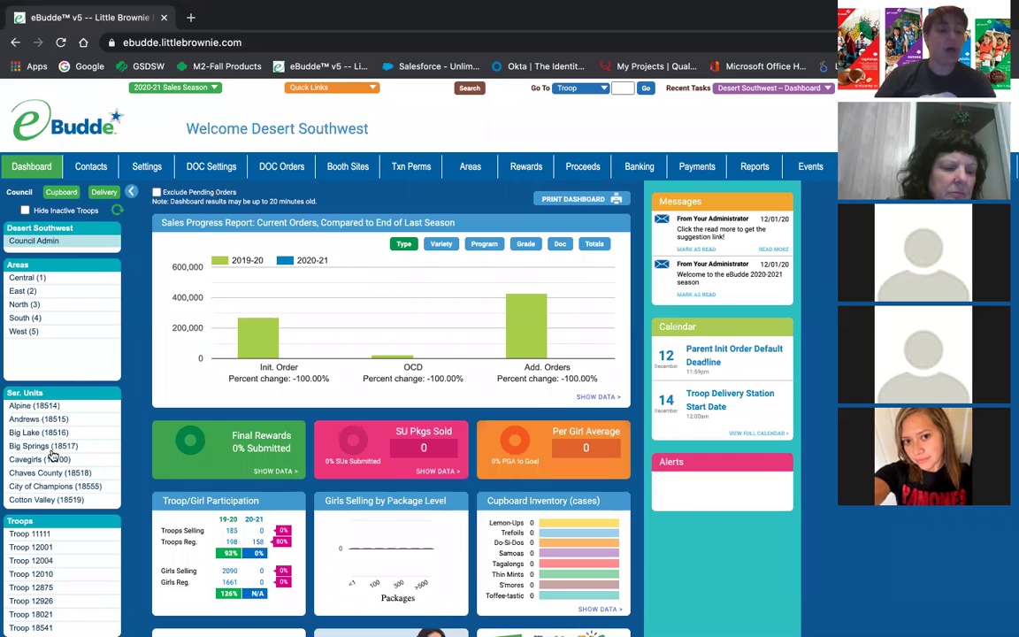
{"action": "scroll", "coordinate": [48, 475], "scroll_direction": "down", "scroll_amount": 1}
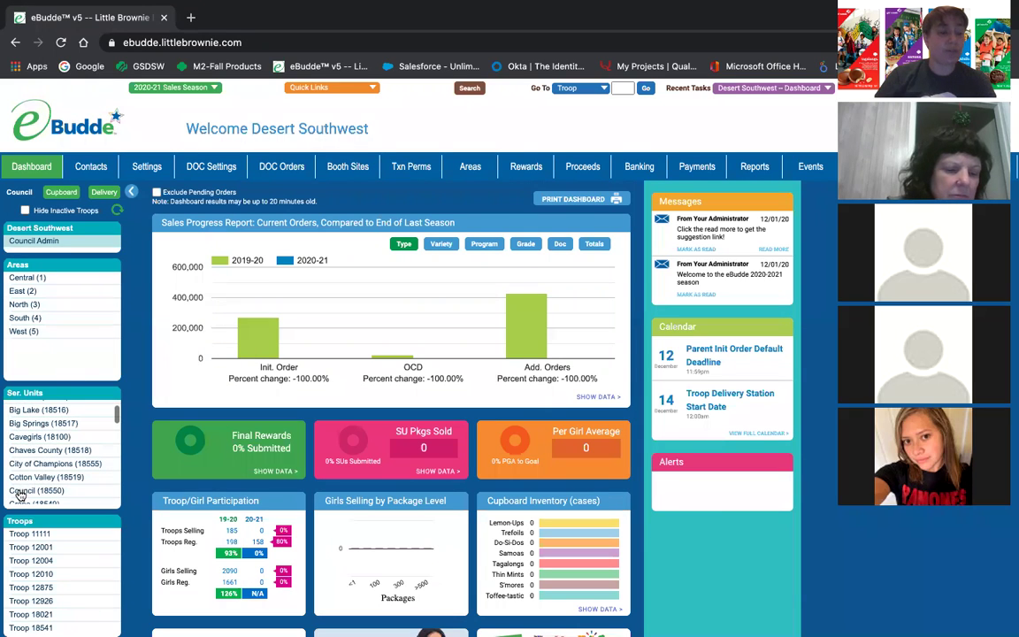
{"action": "left_click", "coordinate": [19, 490]}
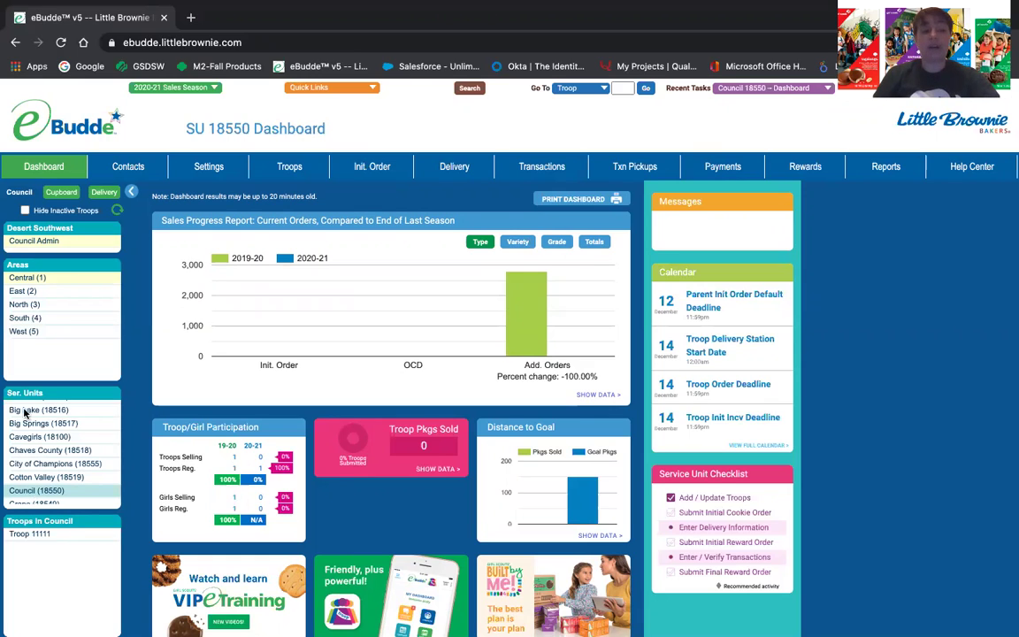
{"action": "left_click", "coordinate": [27, 479]}
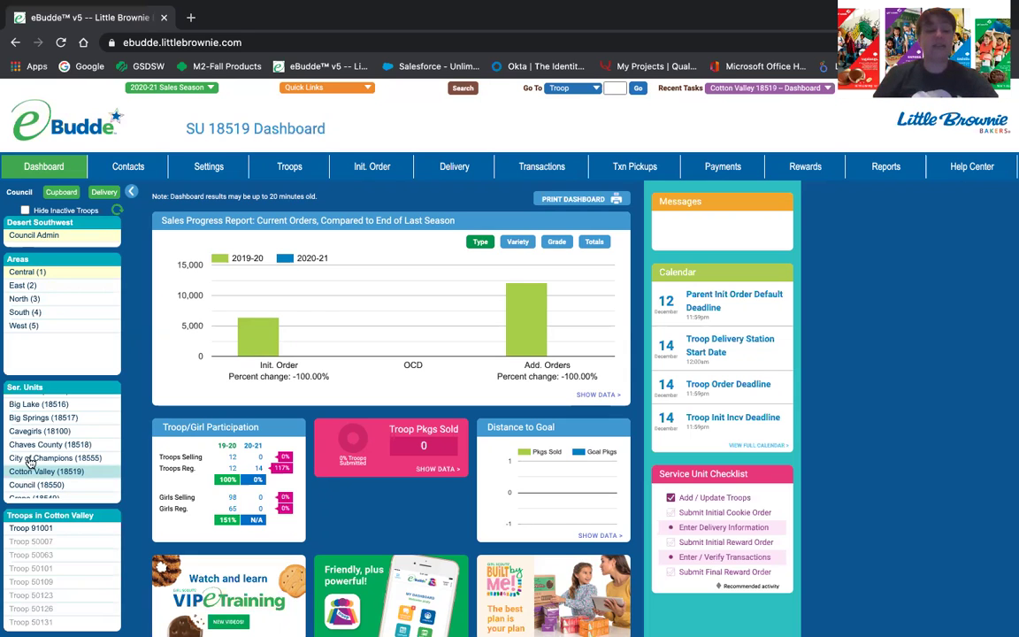
{"action": "left_click", "coordinate": [29, 458]}
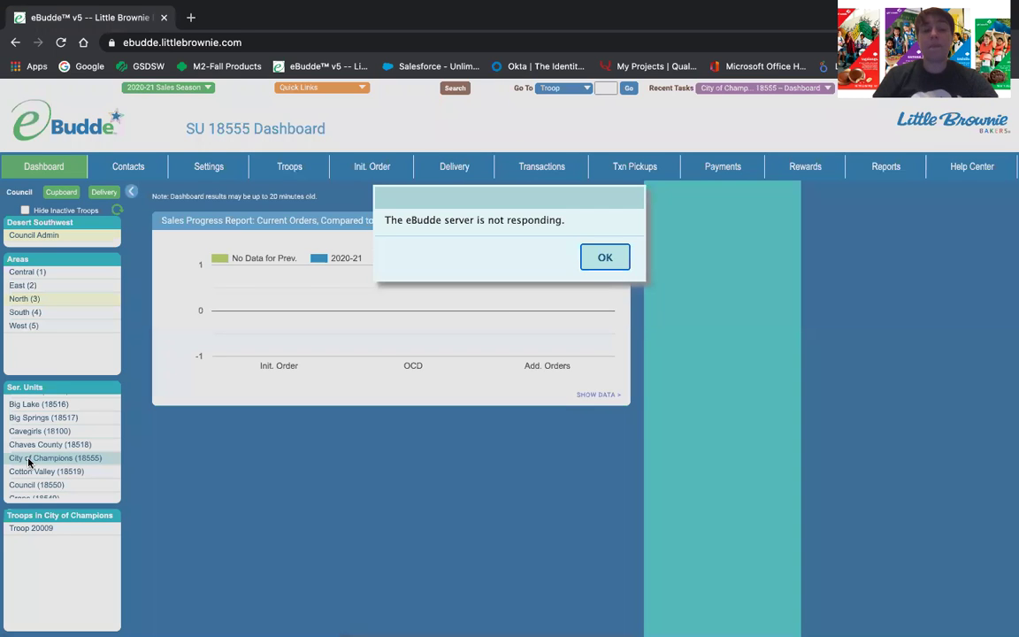
{"action": "left_click", "coordinate": [605, 257]}
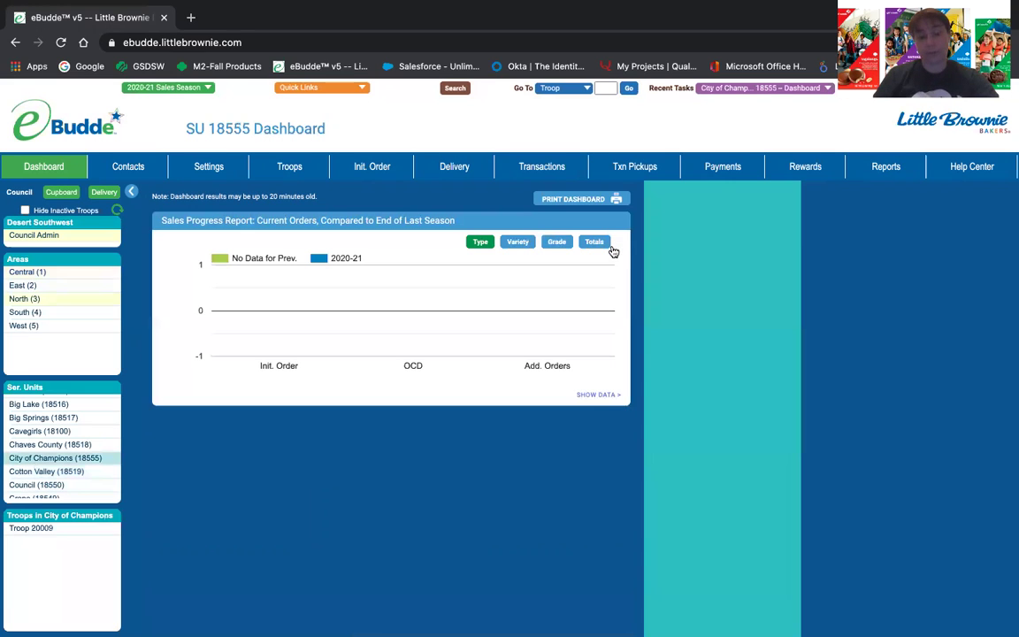
{"action": "left_click", "coordinate": [32, 486]}
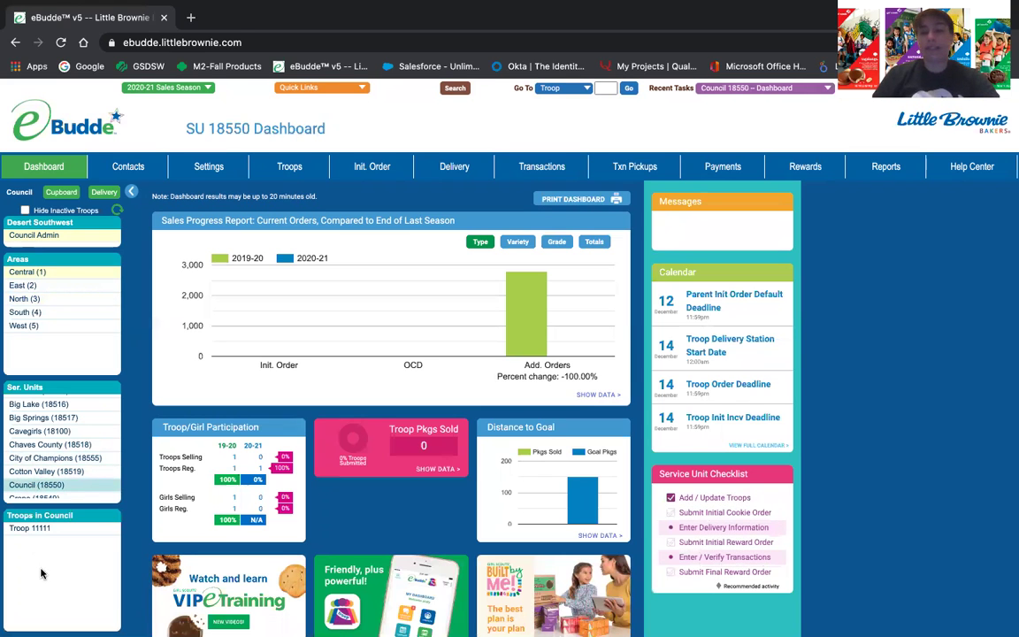
Step: Open the Desert Diamonds (18521) service unit and look through its full list of troops
{"action": "scroll", "coordinate": [48, 473], "scroll_direction": "down", "scroll_amount": 2}
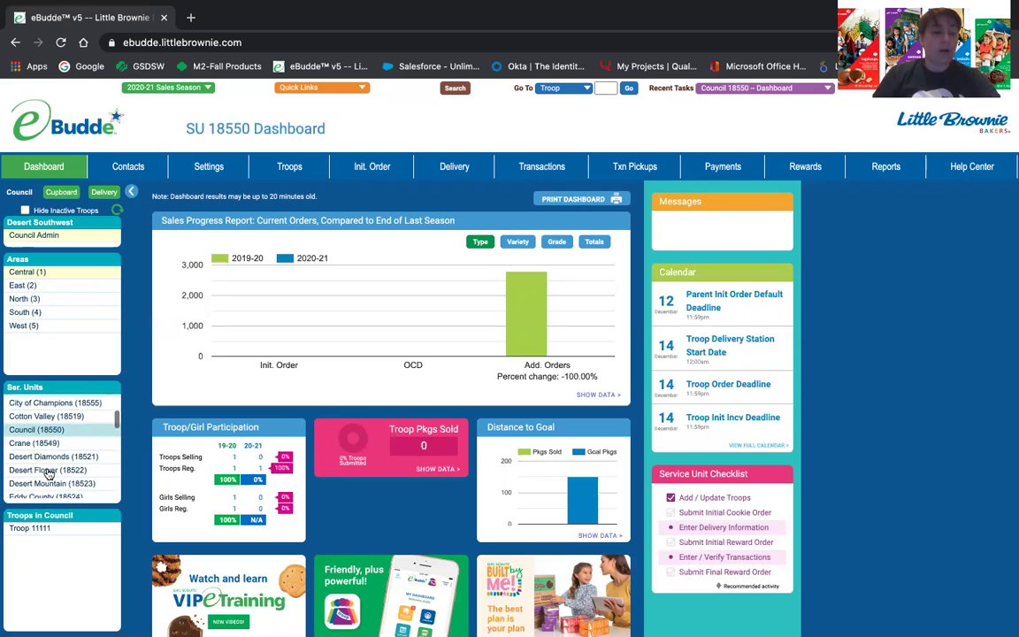
{"action": "left_click", "coordinate": [39, 432]}
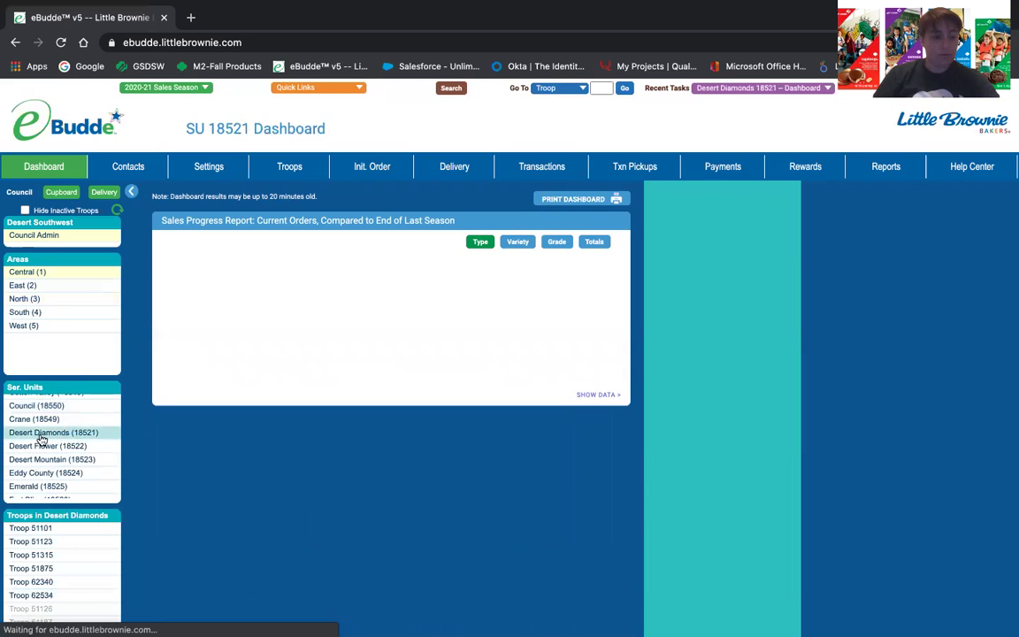
{"action": "left_click", "coordinate": [39, 446]}
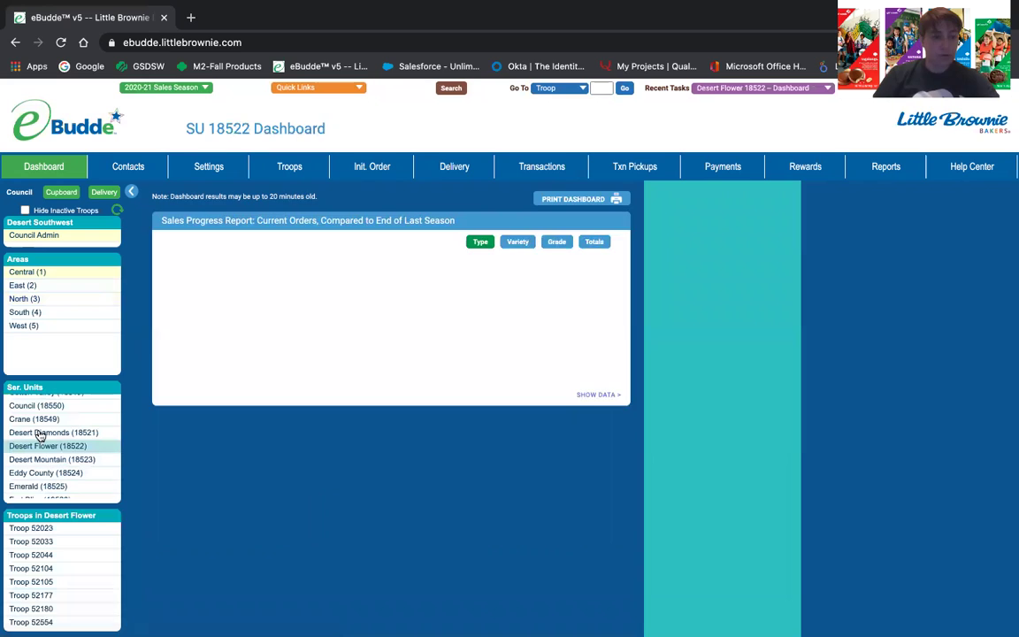
{"action": "left_click", "coordinate": [40, 433]}
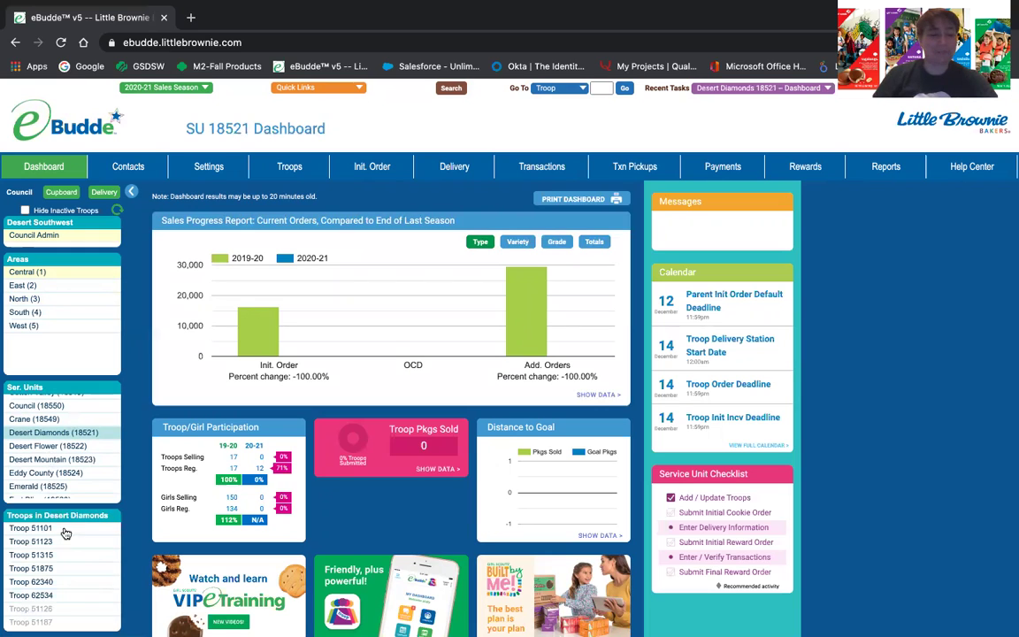
{"action": "scroll", "coordinate": [75, 557], "scroll_direction": "down", "scroll_amount": 1}
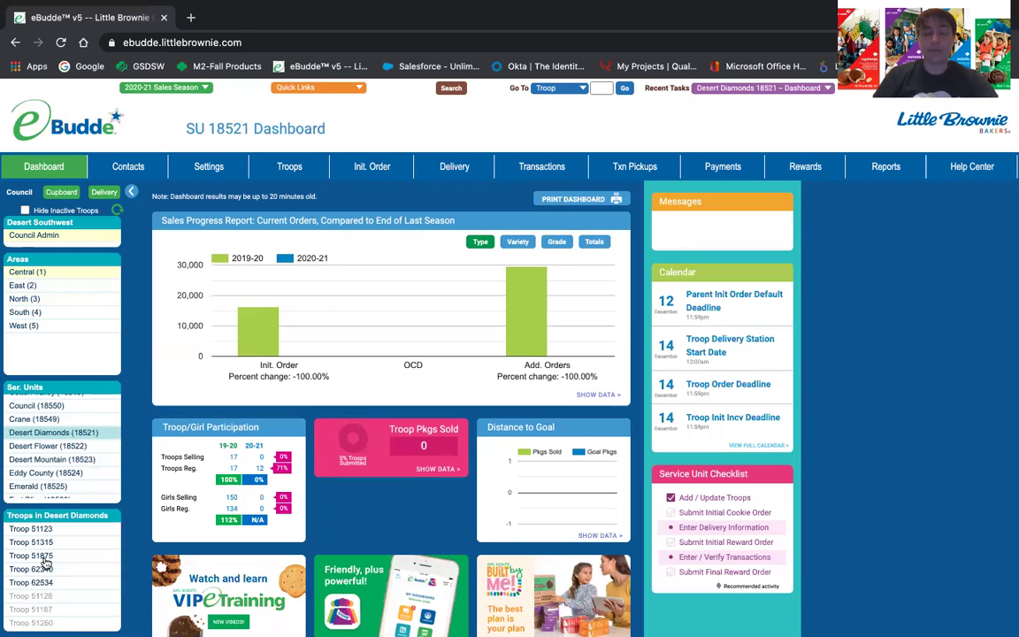
{"action": "scroll", "coordinate": [46, 563], "scroll_direction": "down", "scroll_amount": 3}
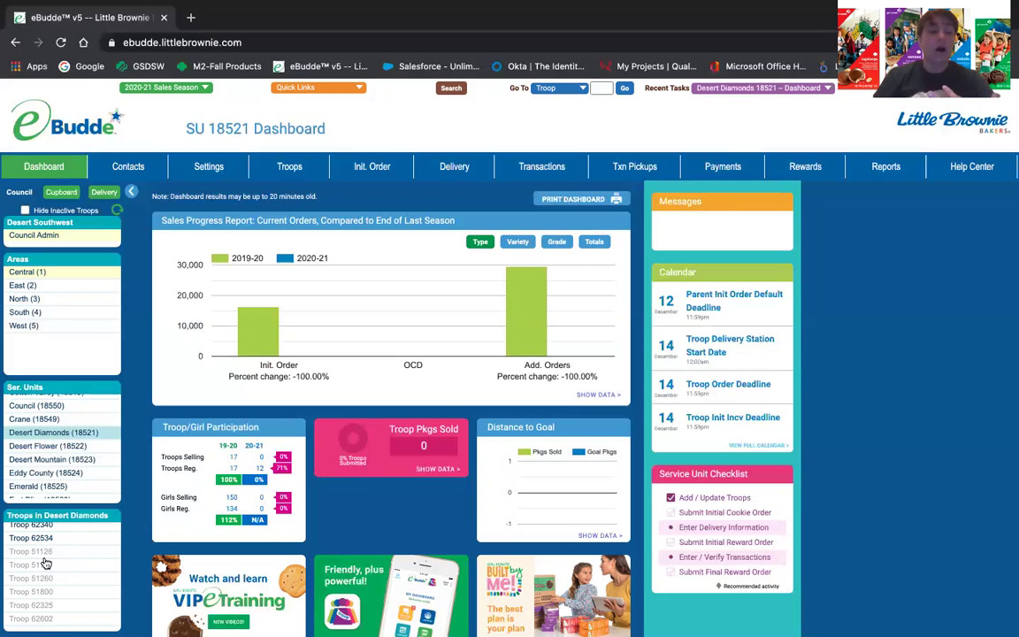
{"action": "scroll", "coordinate": [46, 563], "scroll_direction": "up", "scroll_amount": 2}
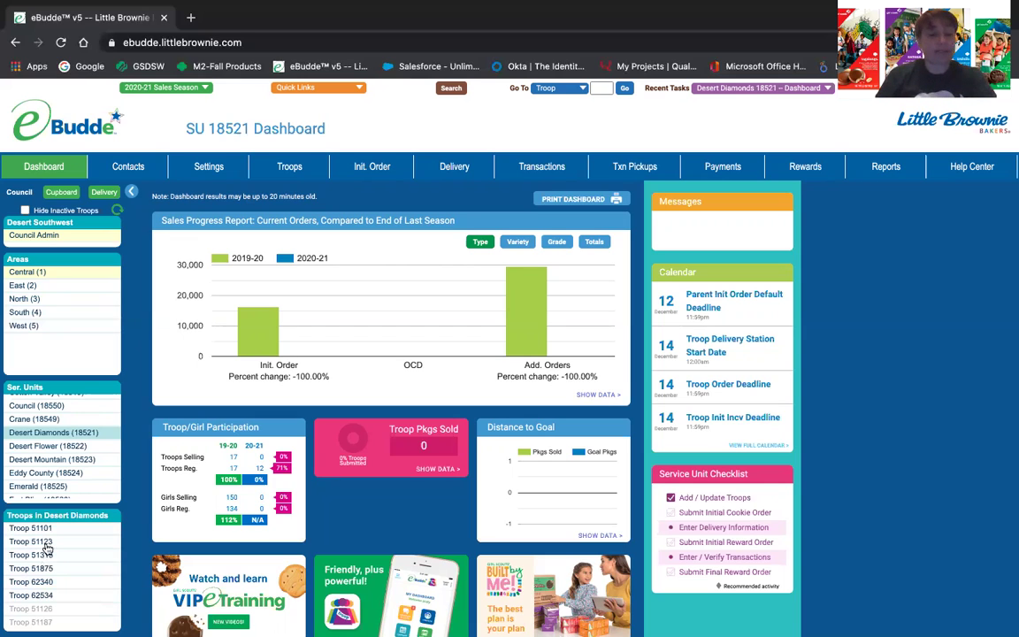
{"action": "scroll", "coordinate": [17, 434], "scroll_direction": "up", "scroll_amount": 3}
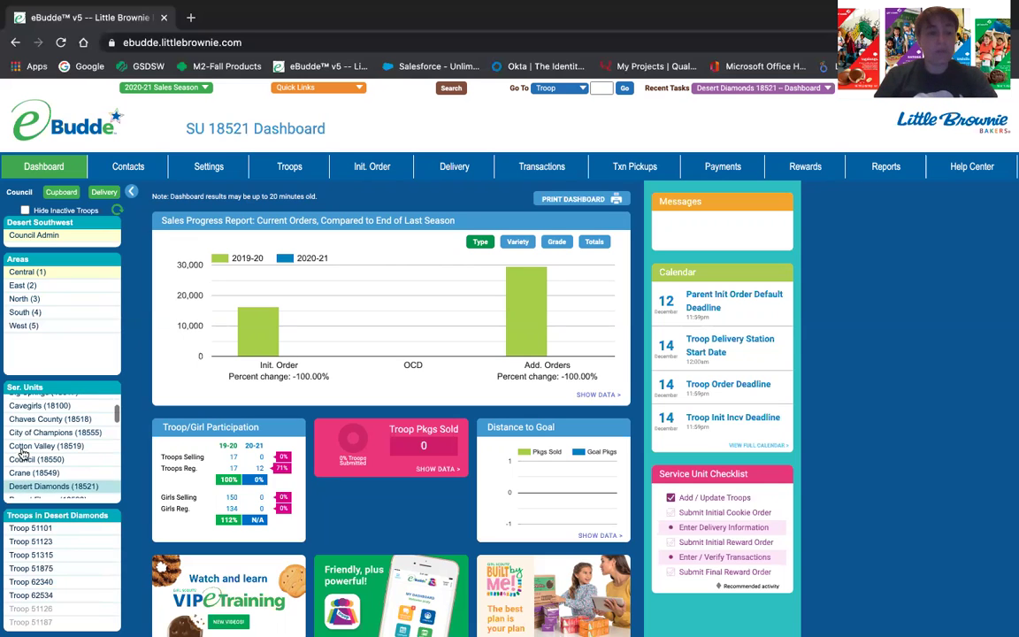
Step: Return to the Council (18550) service unit and examine its dashboard, including the additional orders in the sales progress chart
{"action": "left_click", "coordinate": [24, 459]}
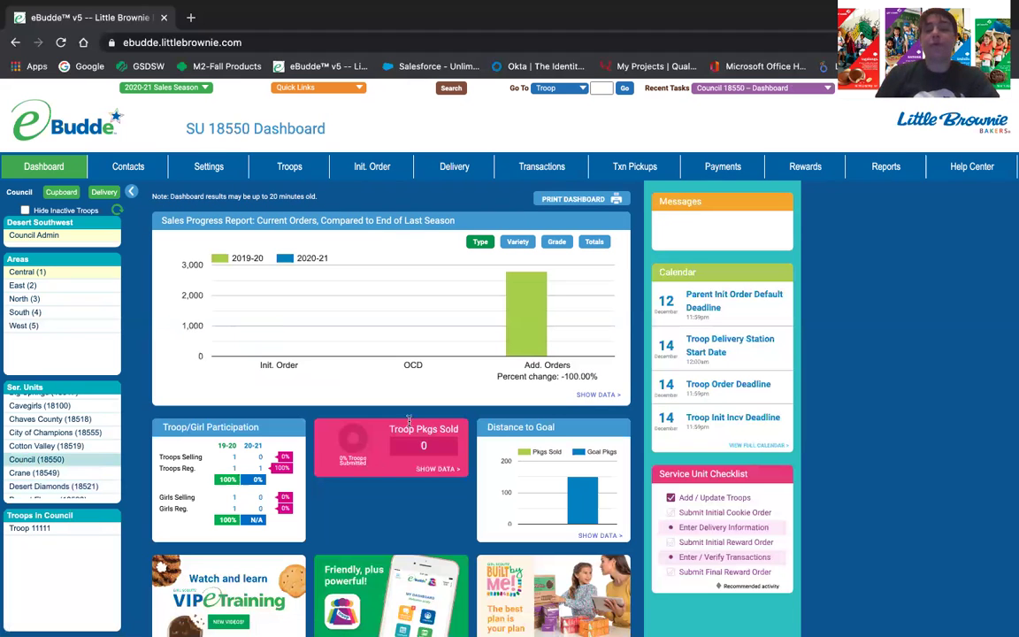
{"action": "scroll", "coordinate": [385, 371], "scroll_direction": "down", "scroll_amount": 1}
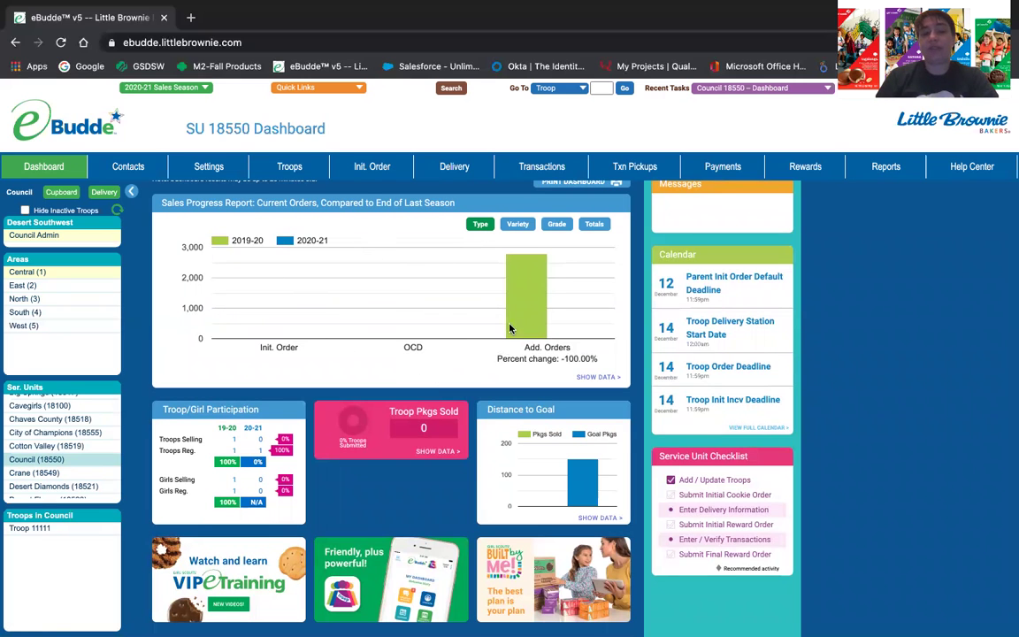
{"action": "mouse_move", "coordinate": [522, 273]}
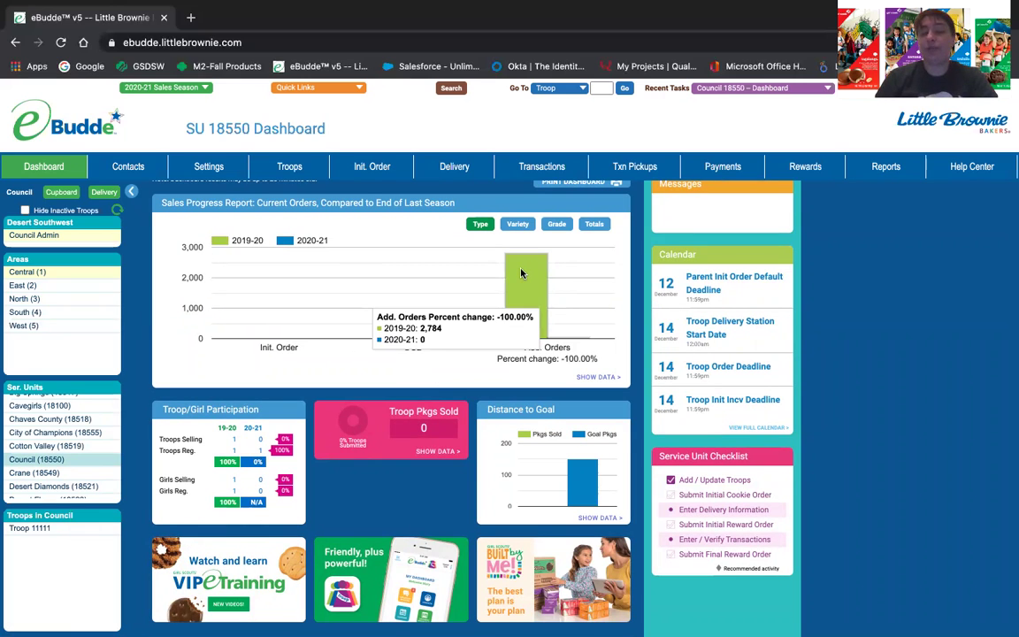
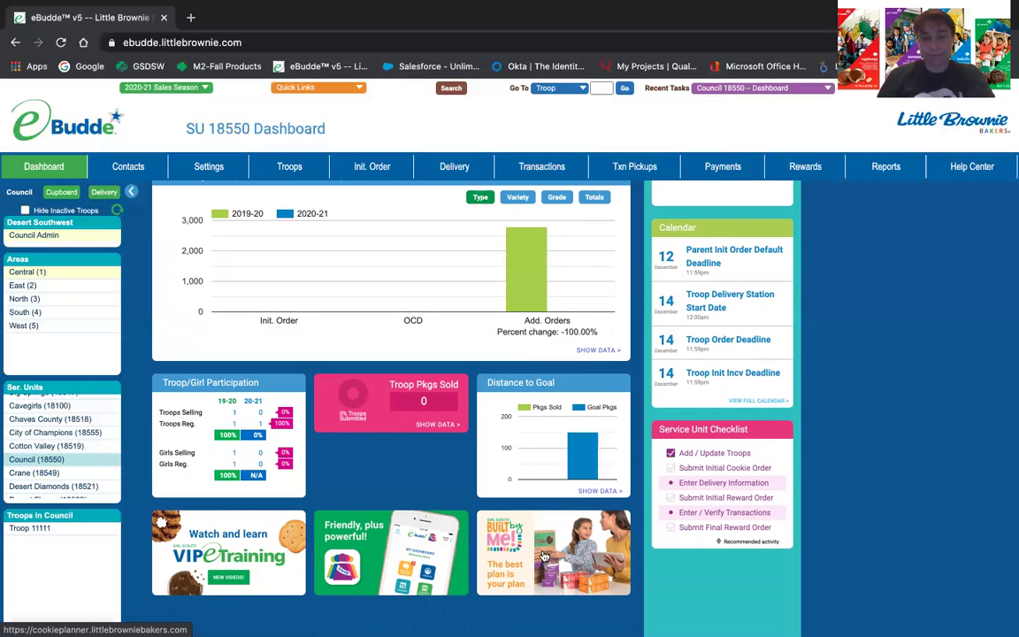
{"action": "scroll", "coordinate": [807, 460], "scroll_direction": "up", "scroll_amount": 2}
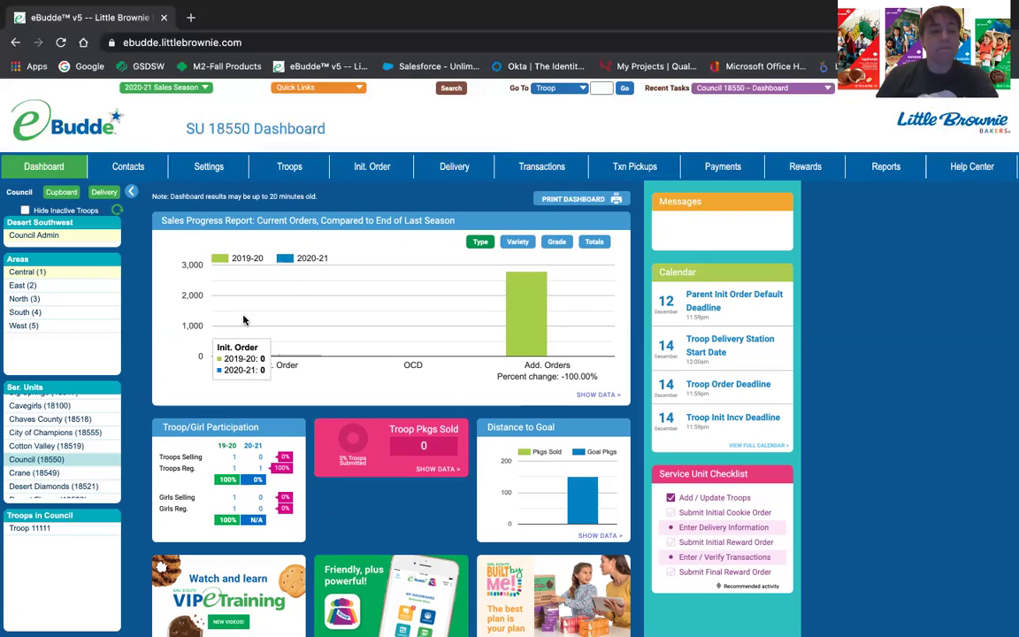
Step: Open the branch email form from the Council unit's contacts, review its message and recipient options, and cancel without sending
{"action": "left_click", "coordinate": [130, 171]}
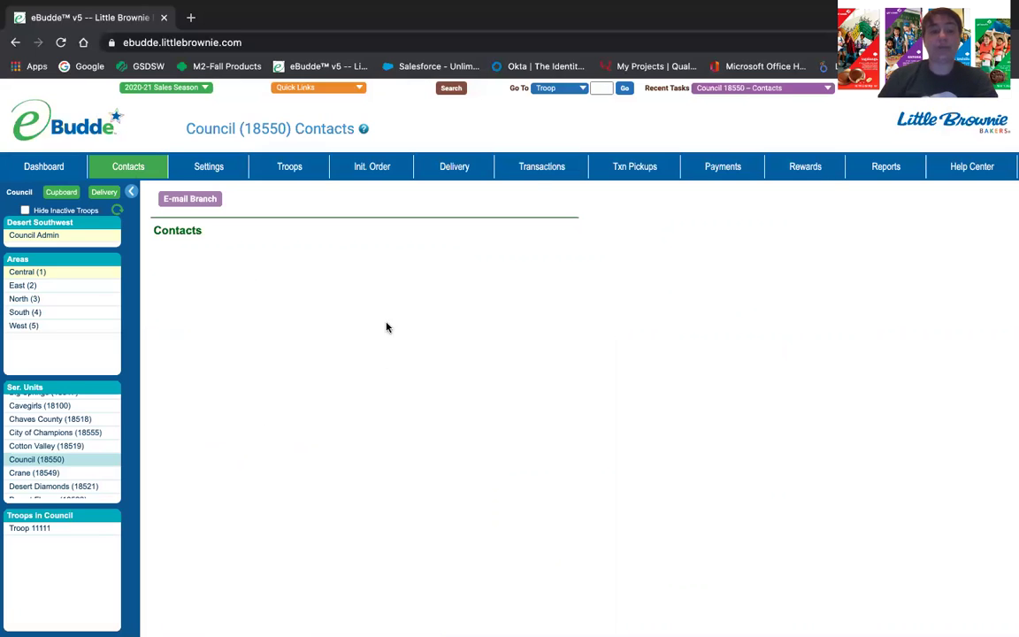
{"action": "left_click", "coordinate": [199, 202]}
{"action": "scroll", "coordinate": [222, 359], "scroll_direction": "down", "scroll_amount": 2}
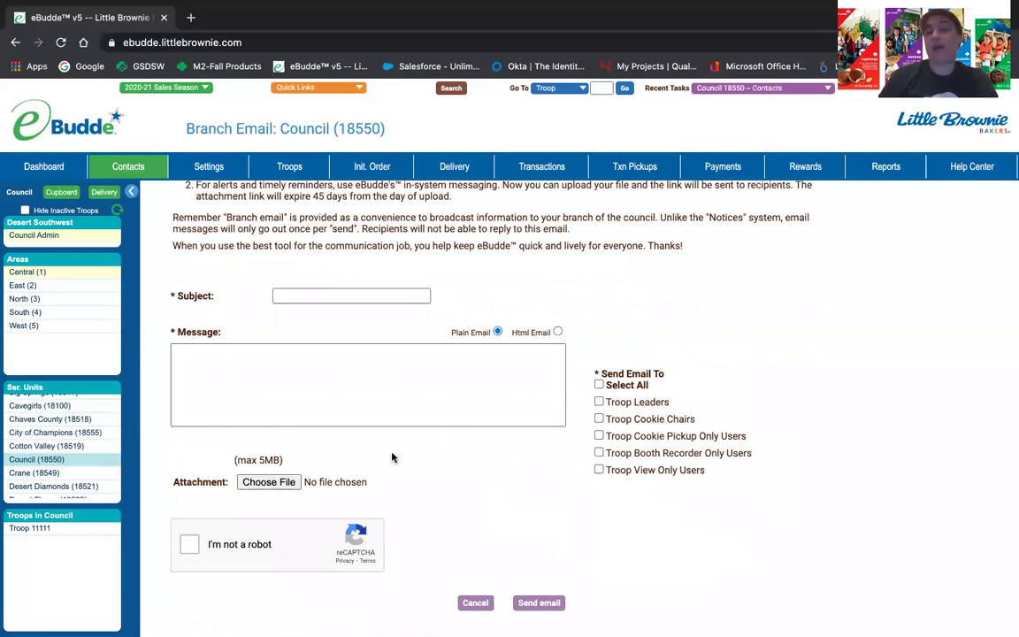
{"action": "scroll", "coordinate": [391, 391], "scroll_direction": "up", "scroll_amount": 2}
{"action": "scroll", "coordinate": [391, 391], "scroll_direction": "down", "scroll_amount": 2}
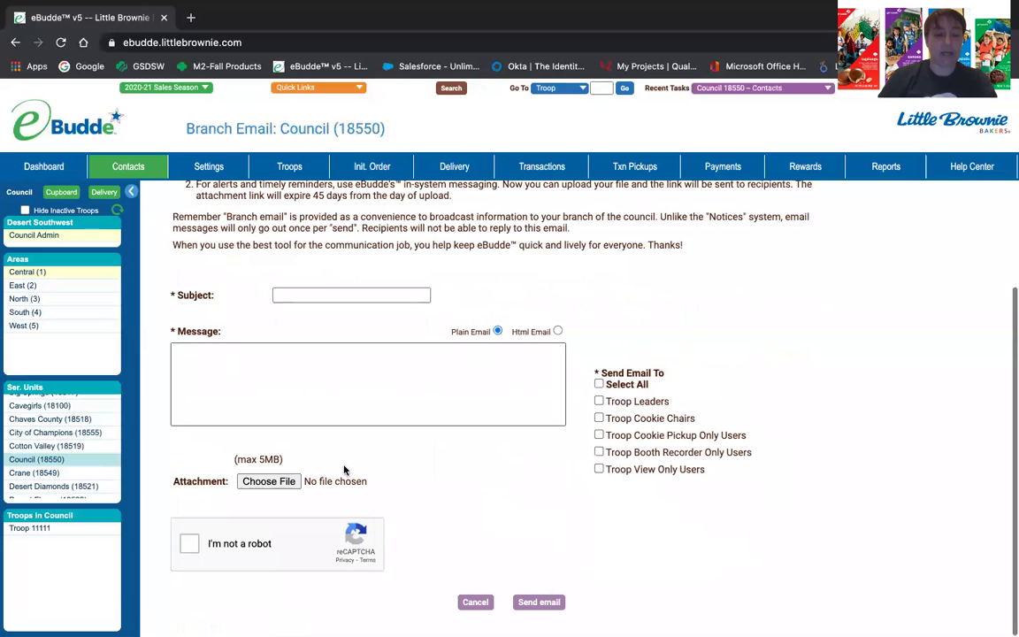
{"action": "left_click", "coordinate": [474, 601]}
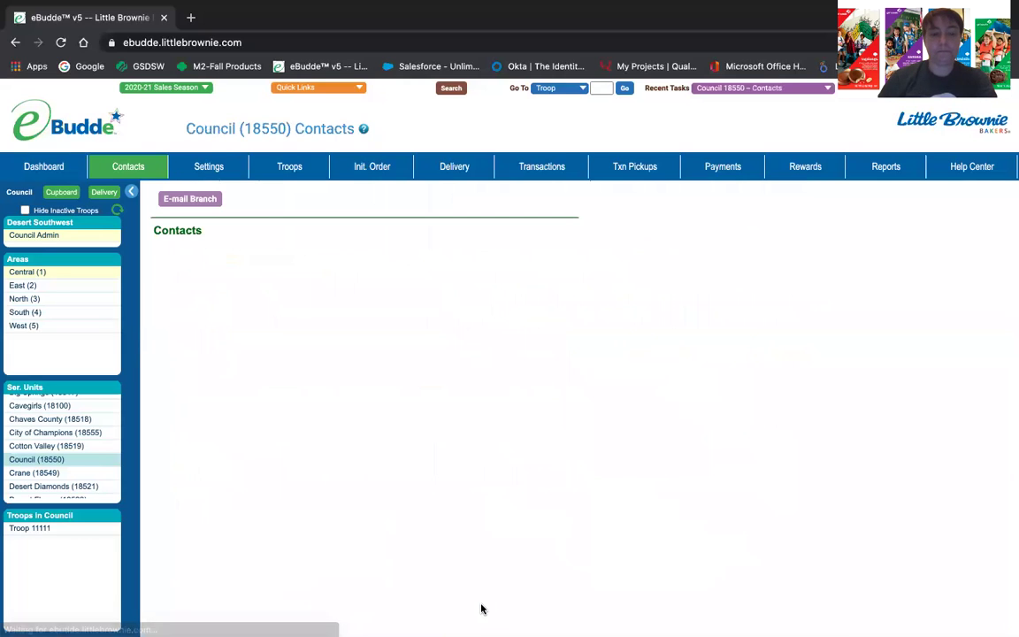
Step: Open the Council unit's settings for editing, review the goal and user role sections, and cancel without updating
{"action": "left_click", "coordinate": [212, 168]}
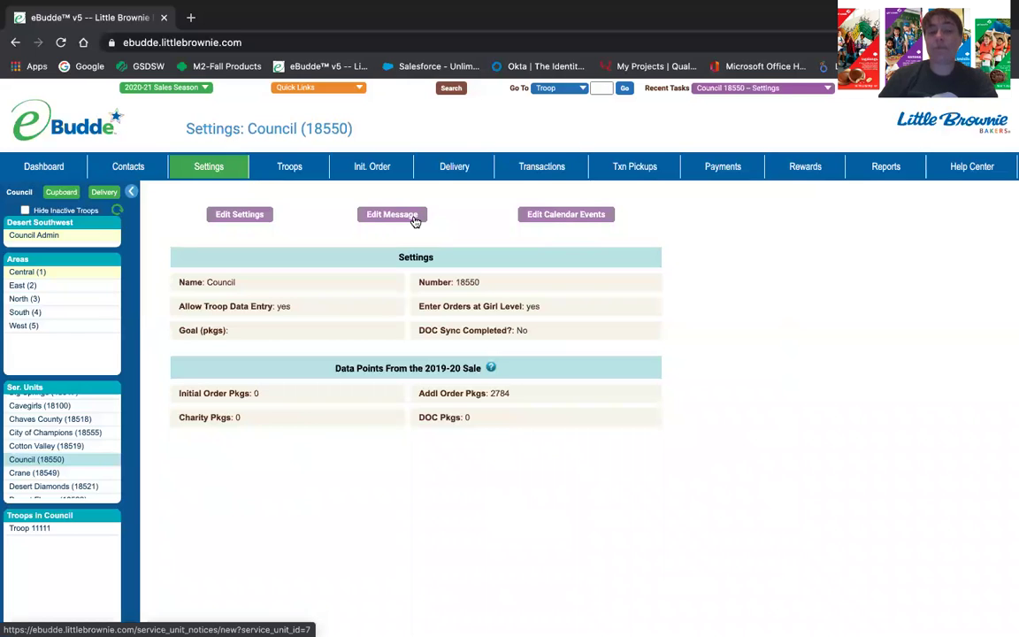
{"action": "left_click", "coordinate": [244, 216]}
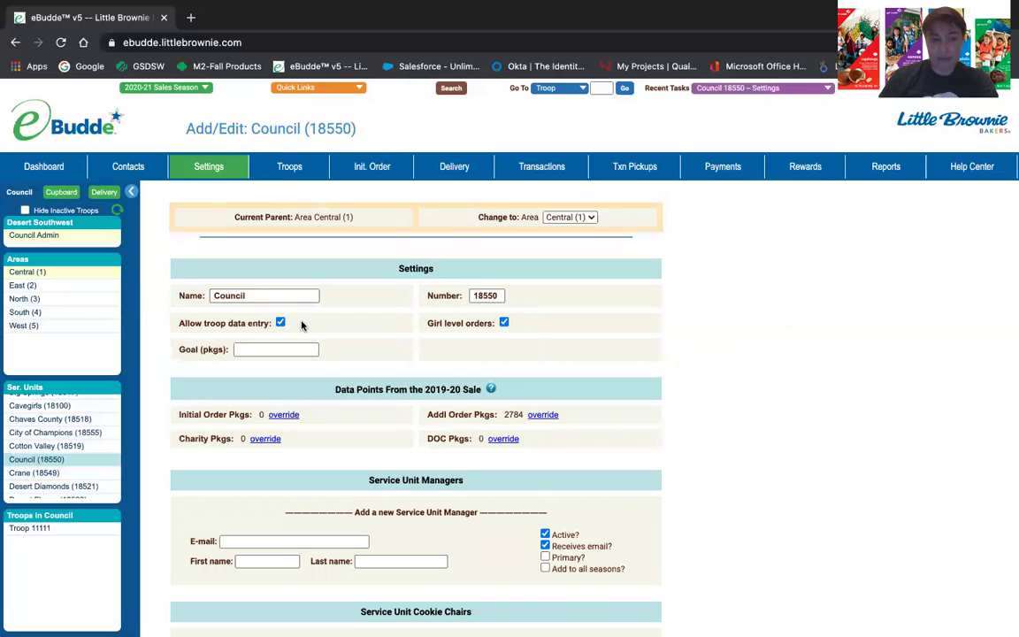
{"action": "scroll", "coordinate": [301, 325], "scroll_direction": "down", "scroll_amount": 10}
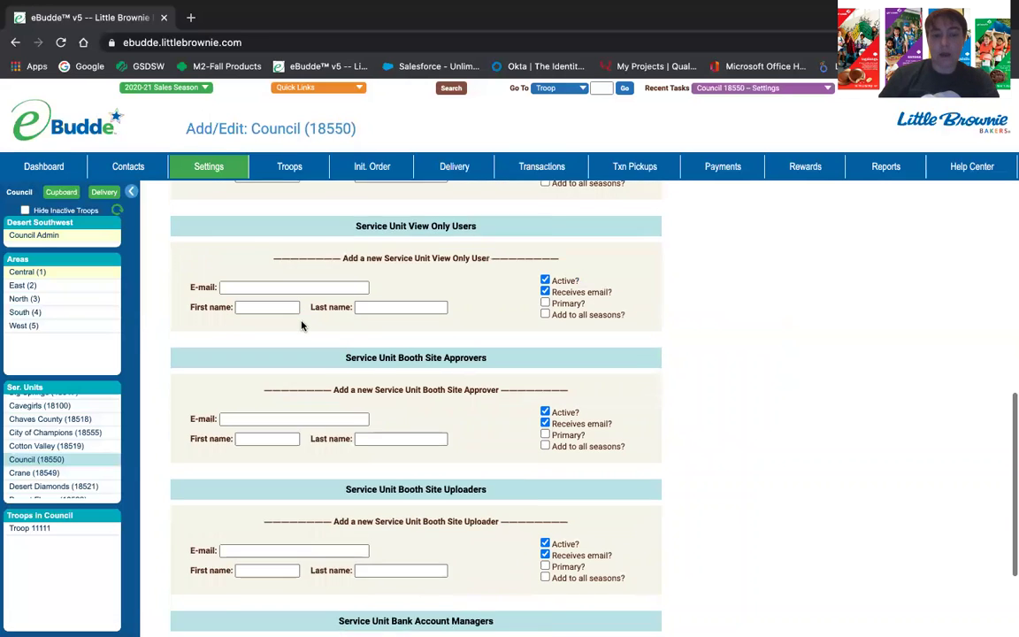
{"action": "scroll", "coordinate": [300, 325], "scroll_direction": "down", "scroll_amount": 3}
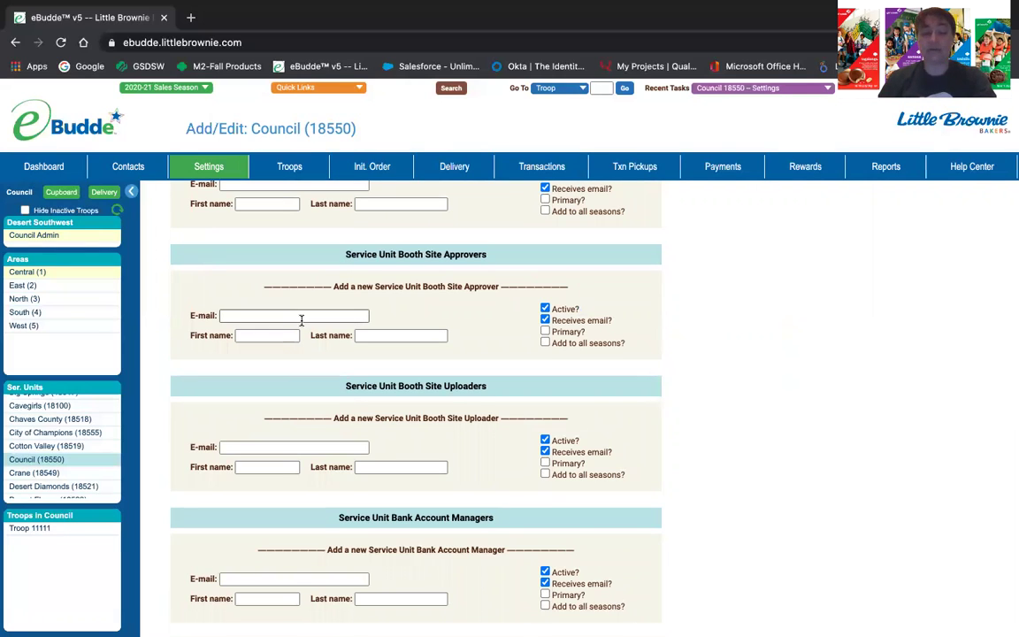
{"action": "scroll", "coordinate": [301, 320], "scroll_direction": "down", "scroll_amount": 1}
{"action": "scroll", "coordinate": [300, 320], "scroll_direction": "up", "scroll_amount": 10}
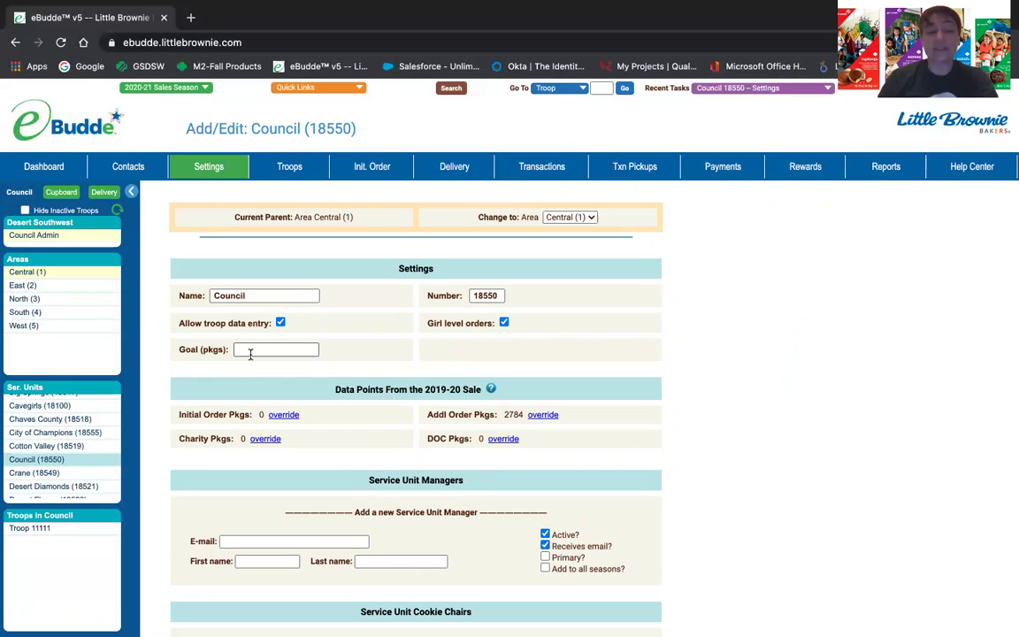
{"action": "scroll", "coordinate": [250, 354], "scroll_direction": "down", "scroll_amount": 10}
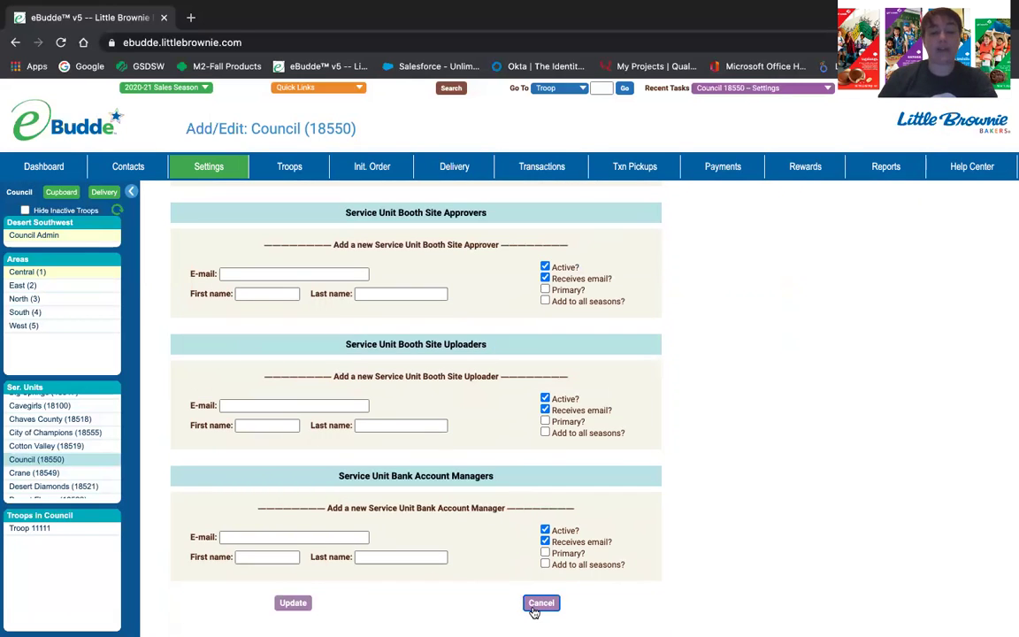
{"action": "left_click", "coordinate": [540, 603]}
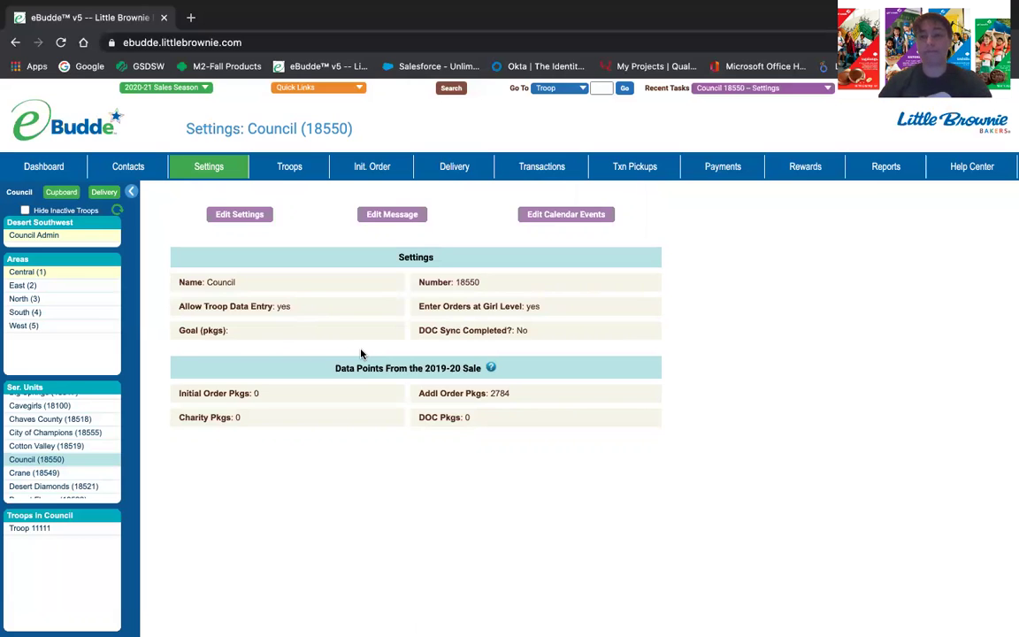
Step: View the Council unit's list of troops and its service unit initial order
{"action": "left_click", "coordinate": [292, 167]}
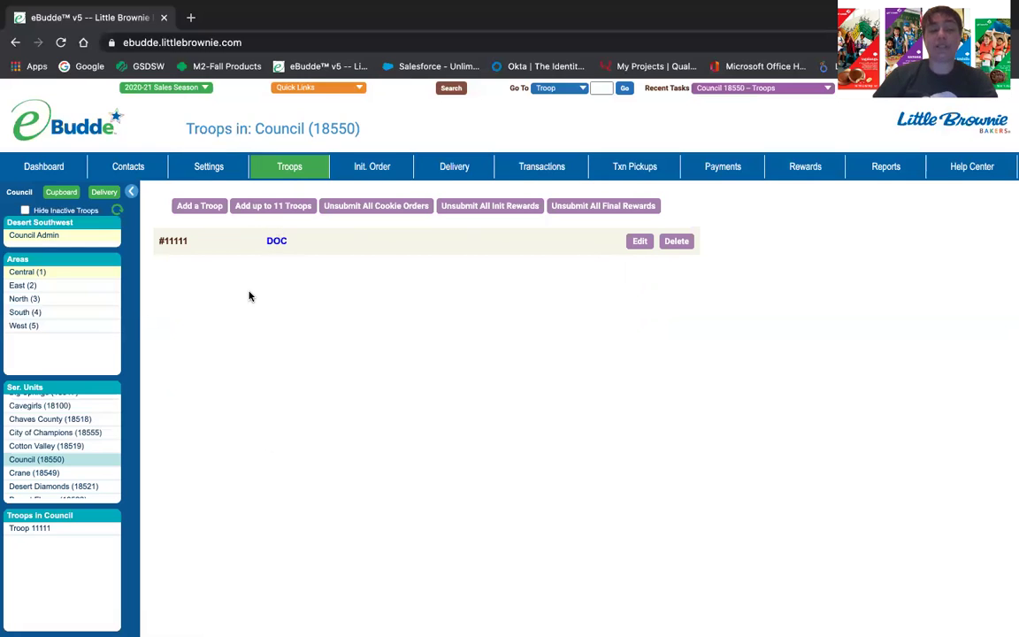
{"action": "left_click", "coordinate": [366, 168]}
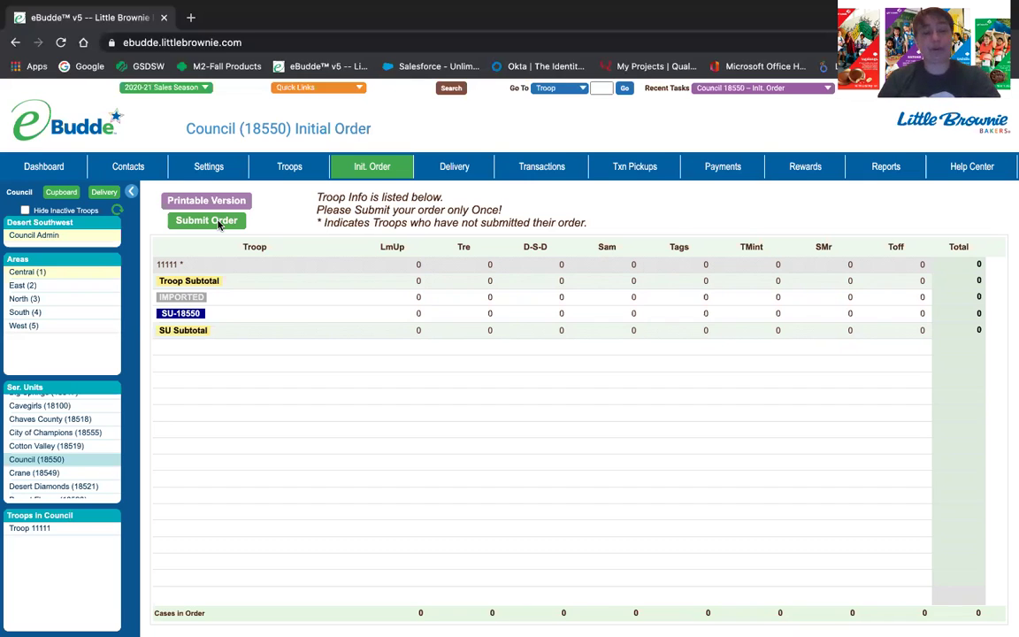
Step: Open Troop 11111 within the Council unit and view its initial order
{"action": "left_click", "coordinate": [24, 532]}
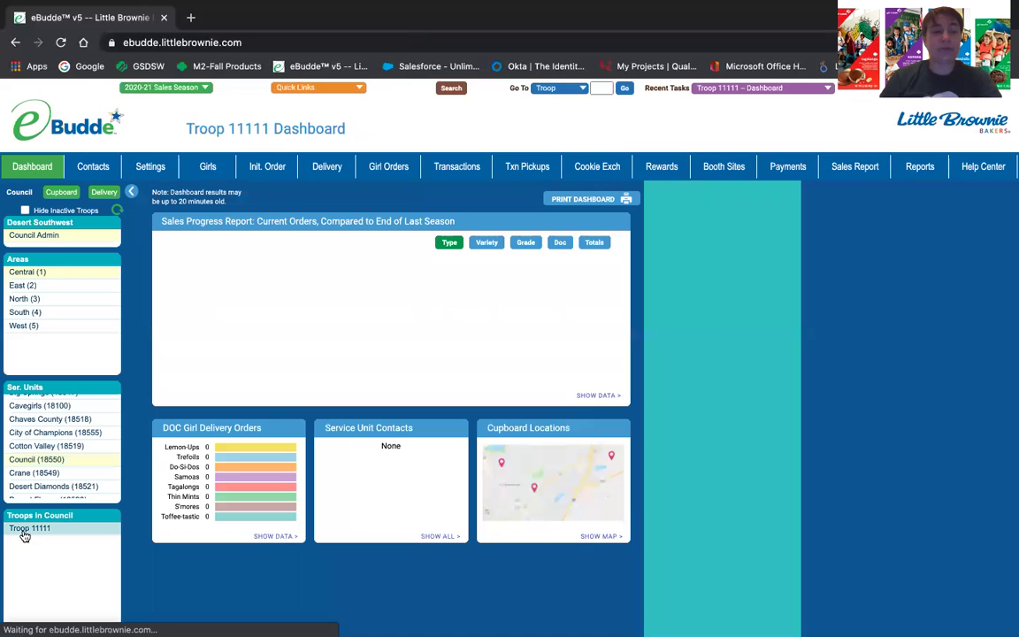
{"action": "left_click", "coordinate": [259, 168]}
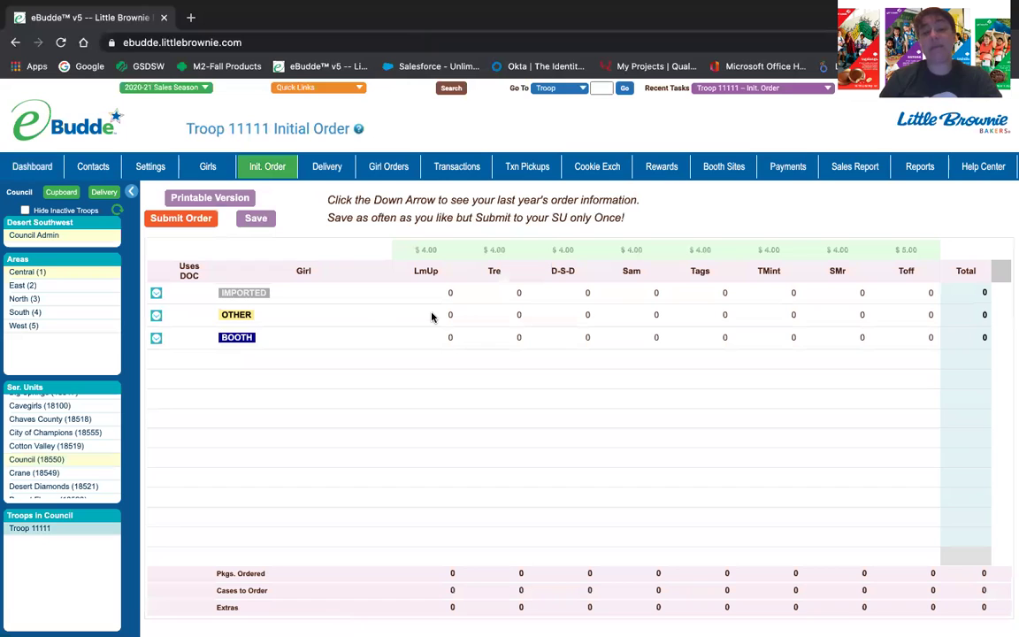
Step: Select the Booth, Imported and Other rows of Troop 11111's initial order in turn to view their quantity entry fields
{"action": "left_click", "coordinate": [409, 348]}
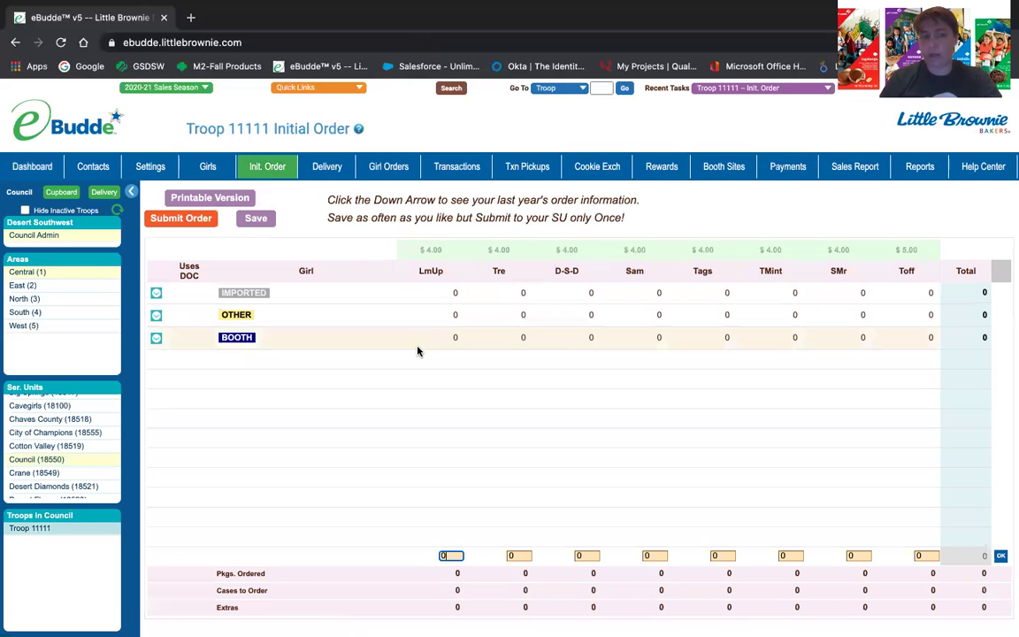
{"action": "left_click", "coordinate": [430, 294]}
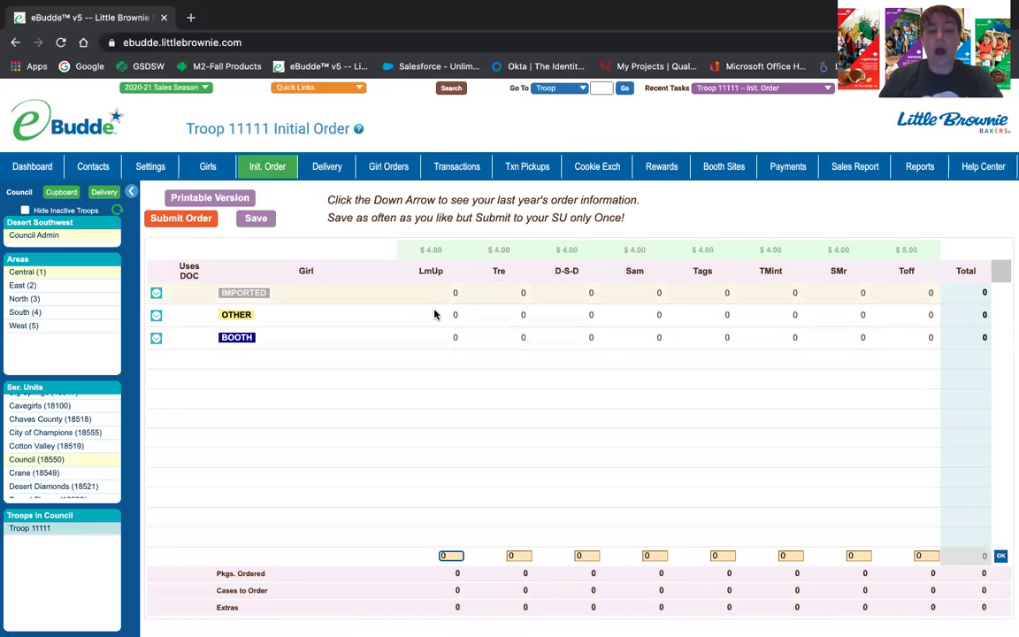
{"action": "left_click", "coordinate": [433, 315]}
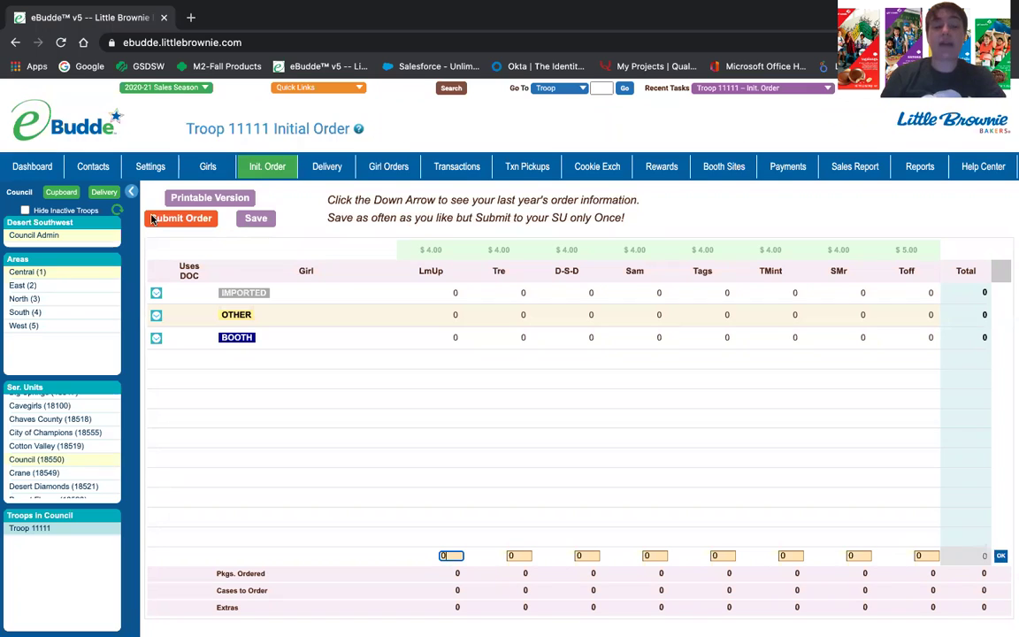
Step: Switch back to the Council (18550) service unit and view its delivery sheet
{"action": "left_click", "coordinate": [29, 461]}
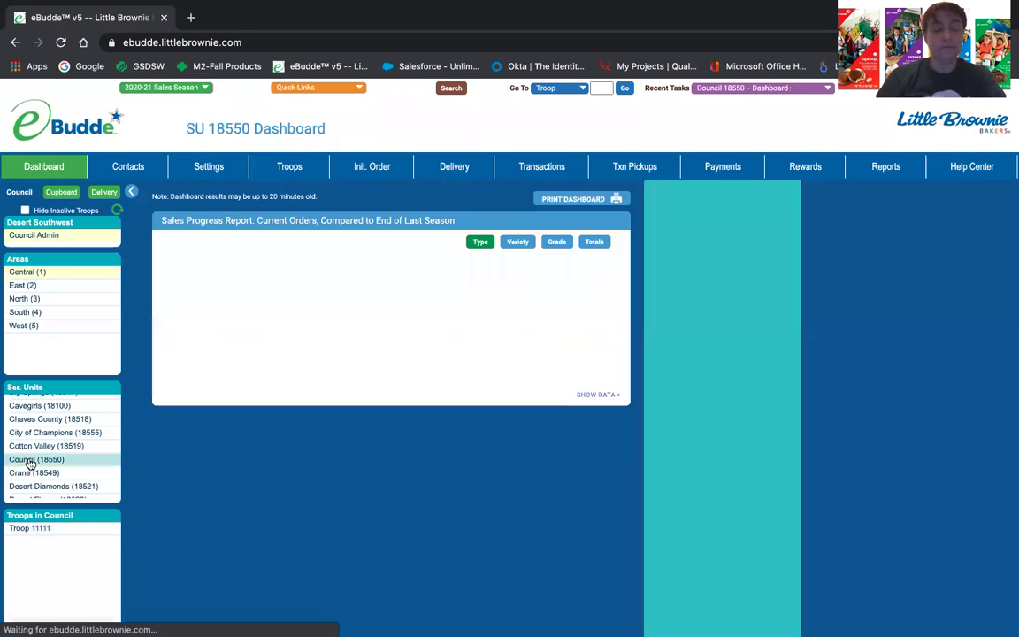
{"action": "left_click", "coordinate": [458, 169]}
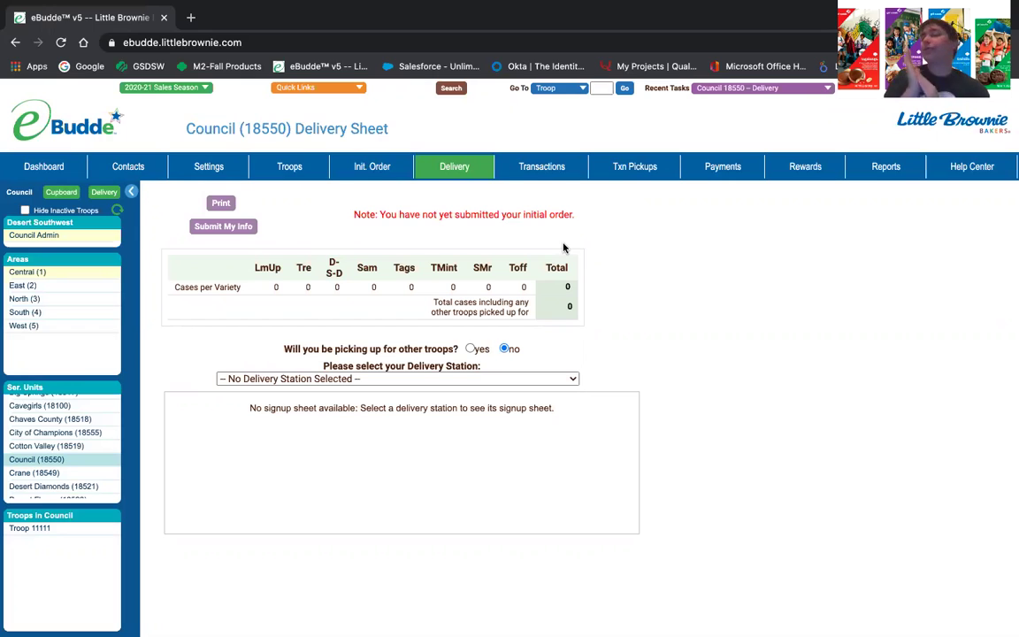
Step: View the Council unit's package transactions and its transaction pickups
{"action": "left_click", "coordinate": [534, 176]}
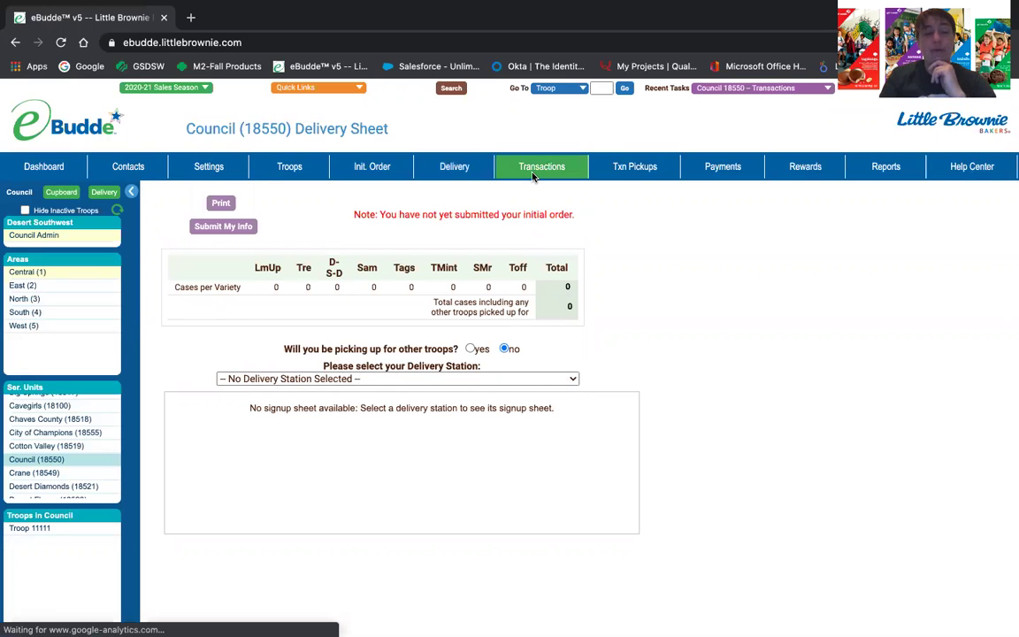
{"action": "left_click", "coordinate": [632, 168]}
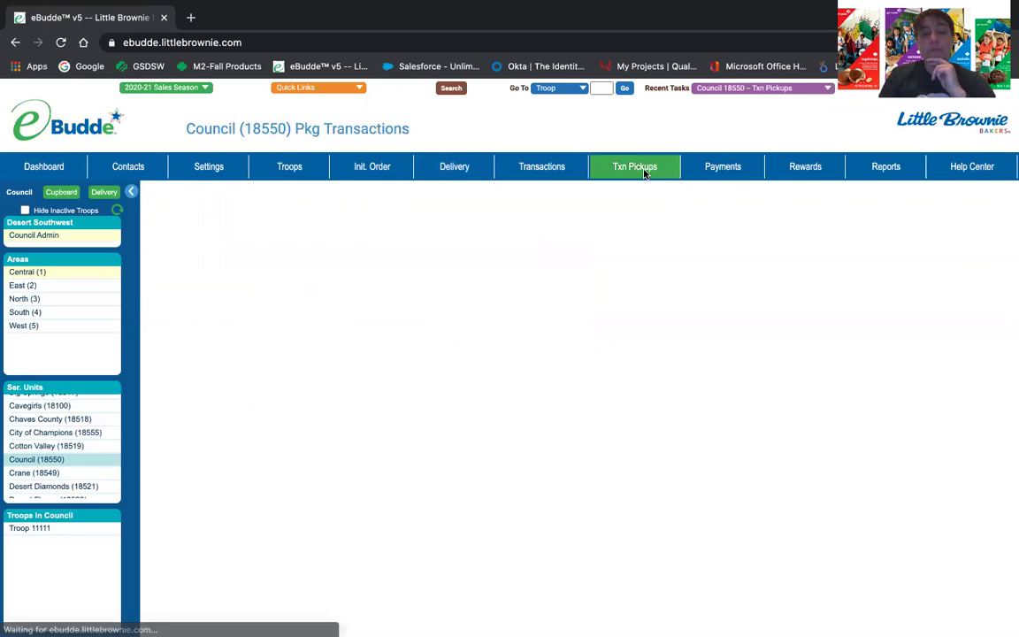
{"action": "left_click", "coordinate": [525, 172]}
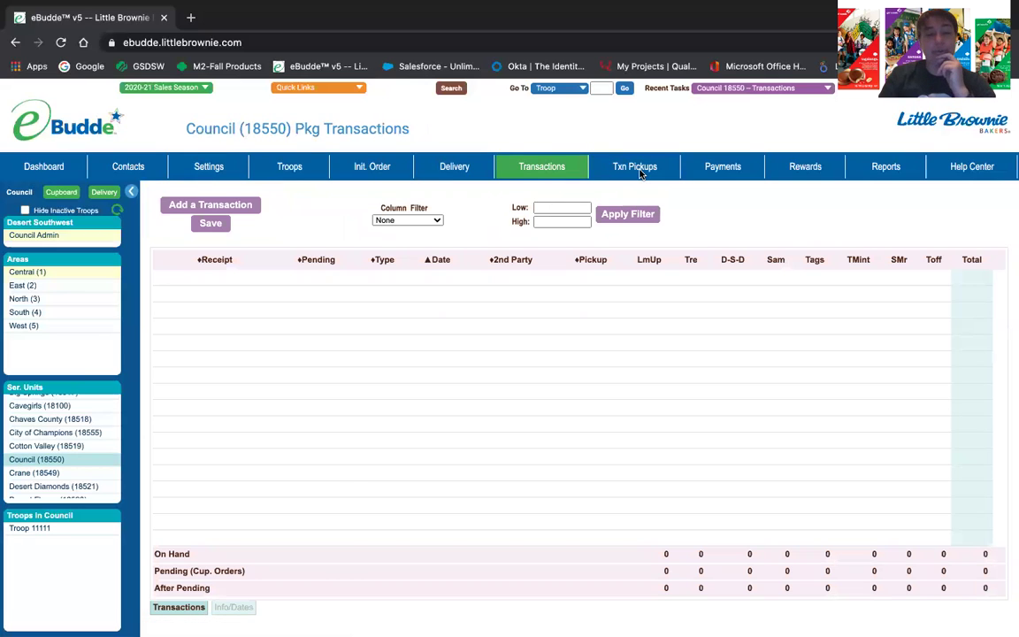
{"action": "left_click", "coordinate": [641, 173]}
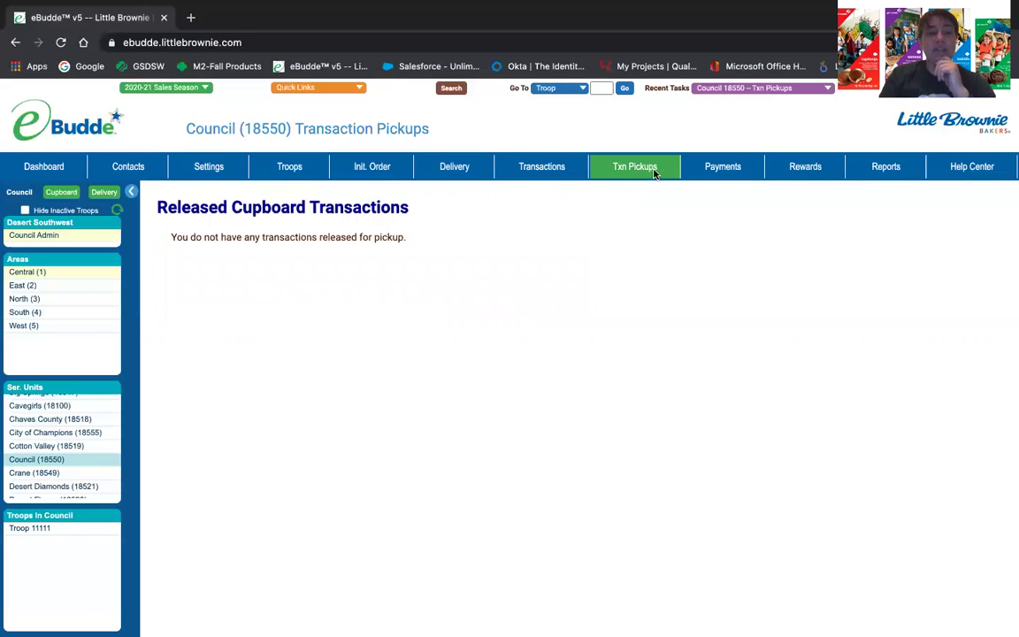
Step: Browse the Council unit's payments, rewards order and reports pages, finishing on its dashboard
{"action": "left_click", "coordinate": [733, 173]}
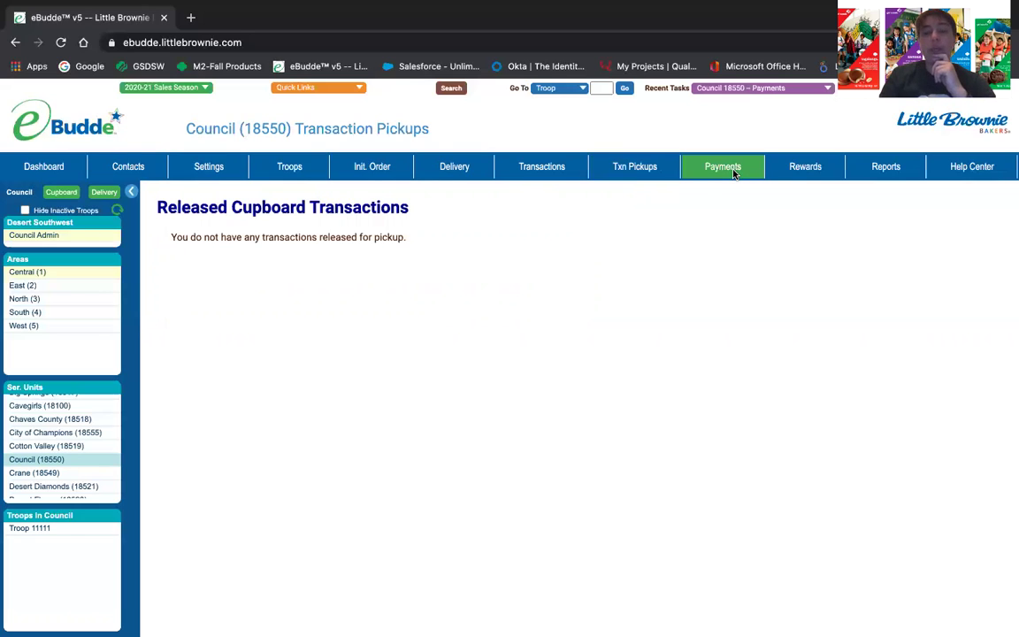
{"action": "left_click", "coordinate": [794, 175]}
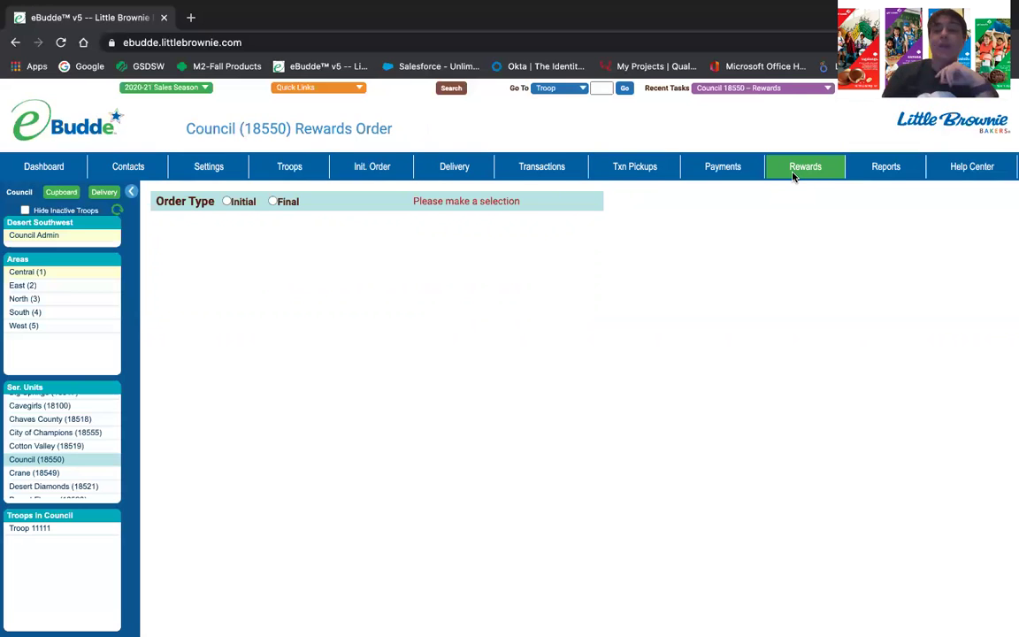
{"action": "left_click", "coordinate": [884, 173]}
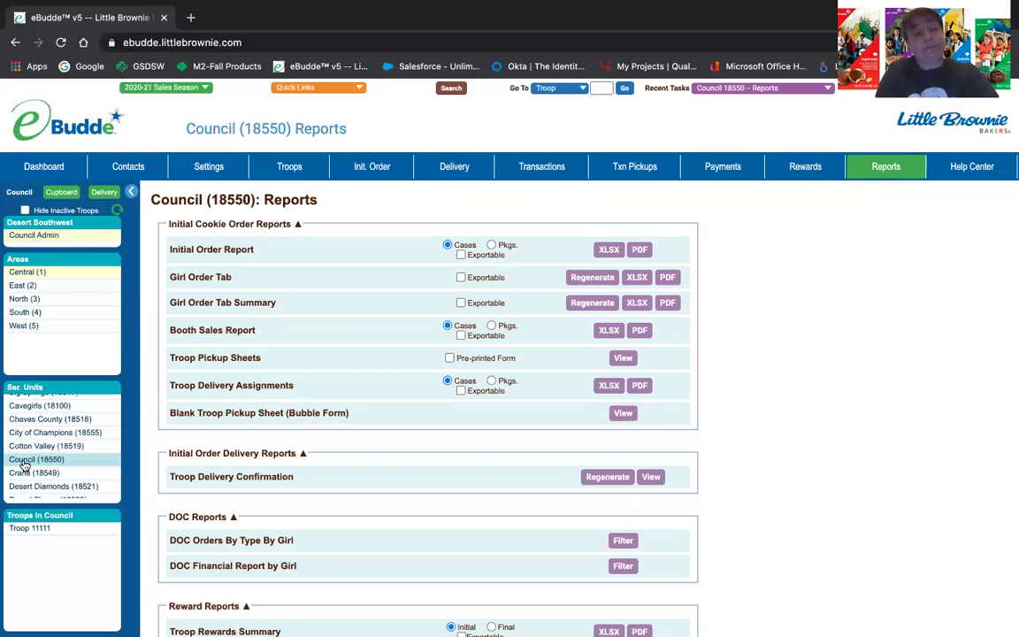
{"action": "left_click", "coordinate": [37, 166]}
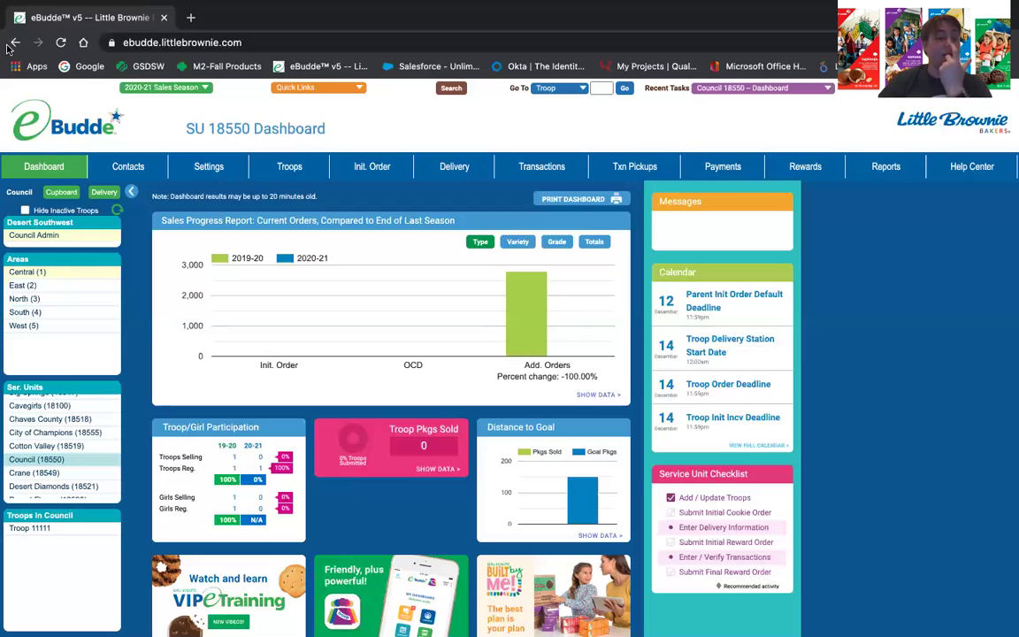
Step: Open Troop 11111's settings for editing and review the settings, deadlines, previous sale data and troop leader sections
{"action": "left_click", "coordinate": [31, 528]}
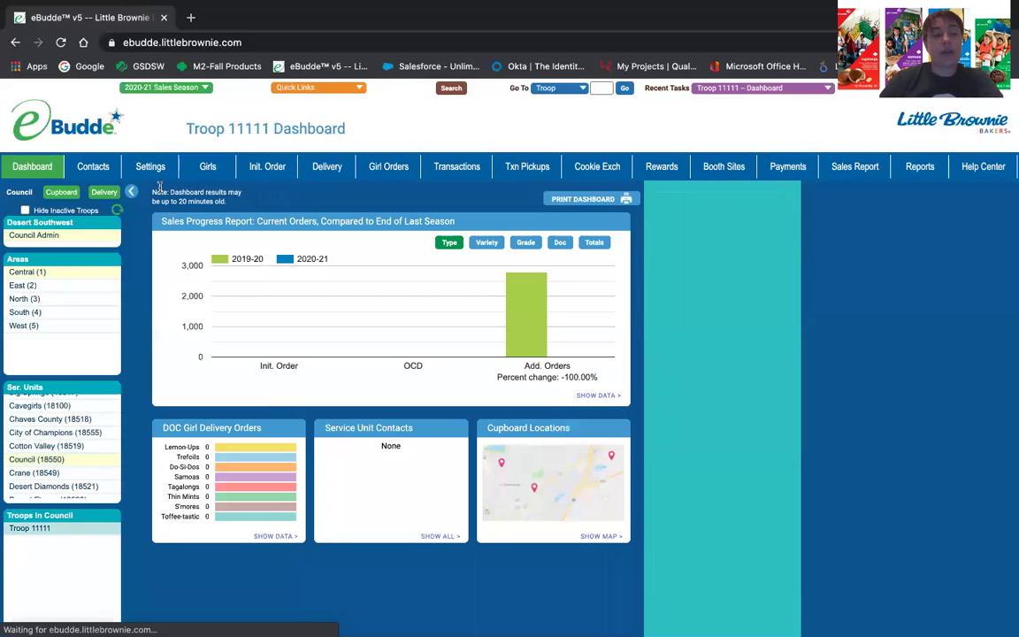
{"action": "left_click", "coordinate": [151, 169]}
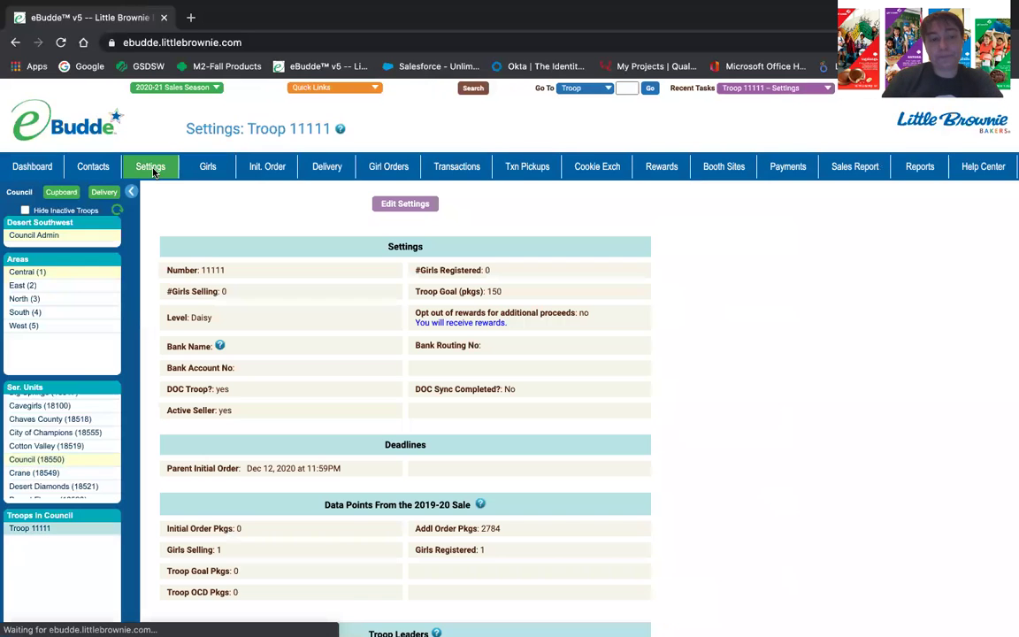
{"action": "left_click", "coordinate": [420, 203]}
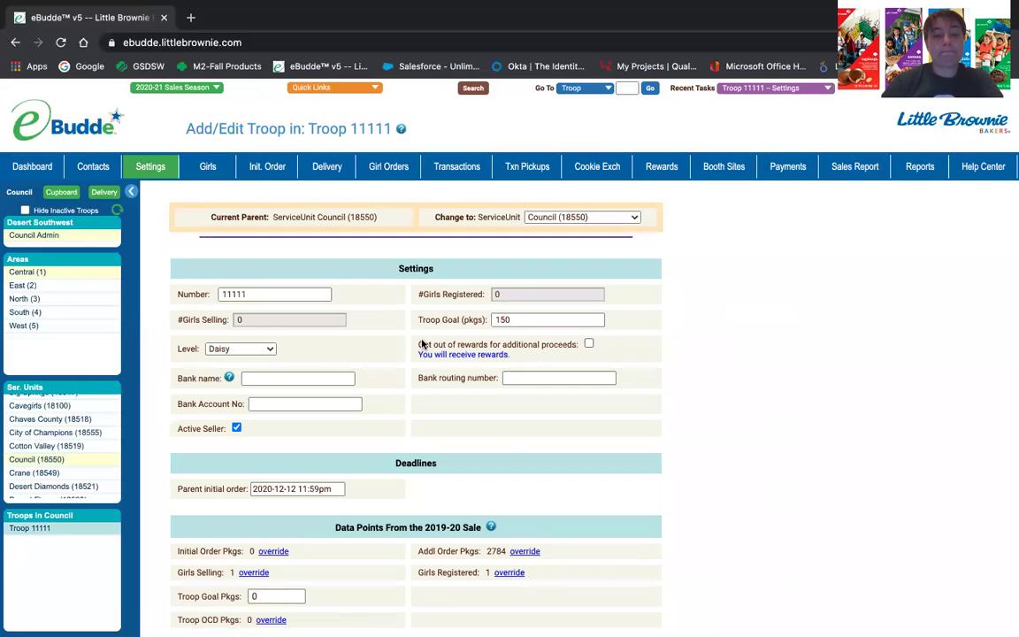
{"action": "scroll", "coordinate": [423, 343], "scroll_direction": "down", "scroll_amount": 2}
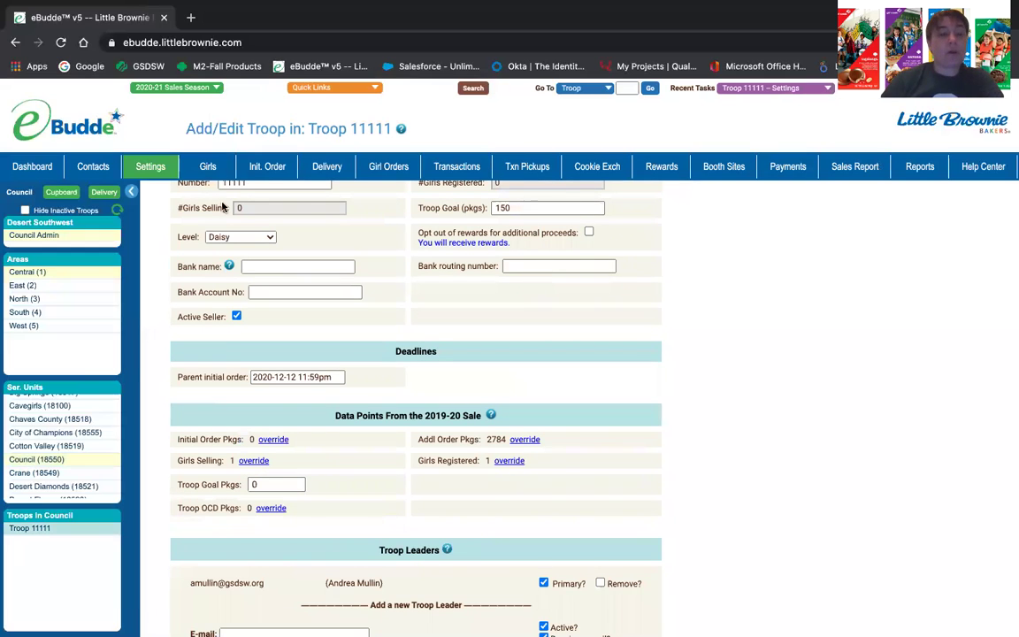
Step: Leave the troop's settings without saving and view the Council unit's list of troops
{"action": "left_click", "coordinate": [28, 460]}
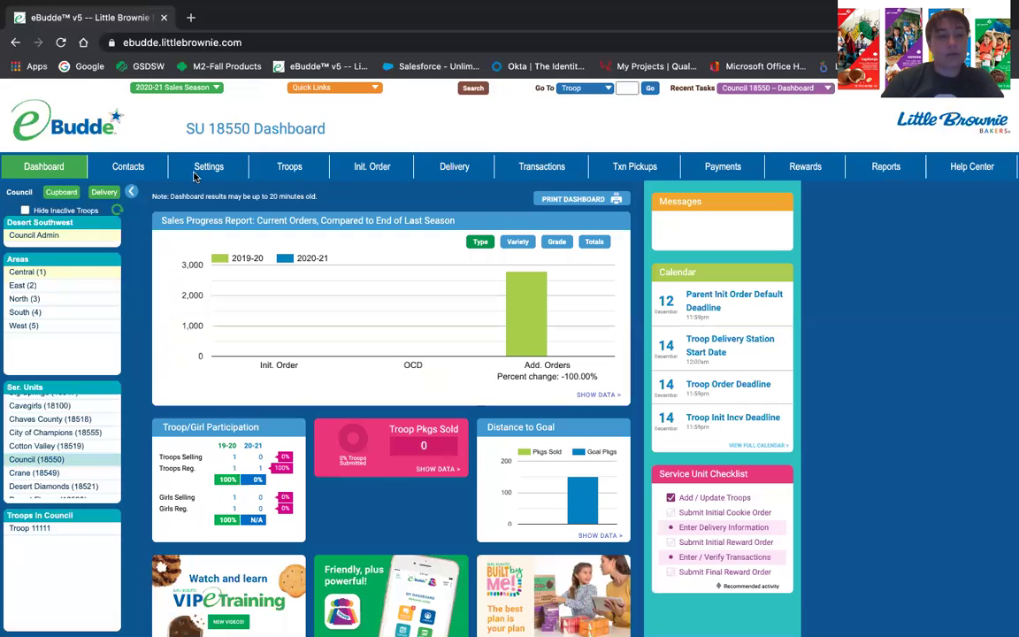
{"action": "left_click", "coordinate": [285, 171]}
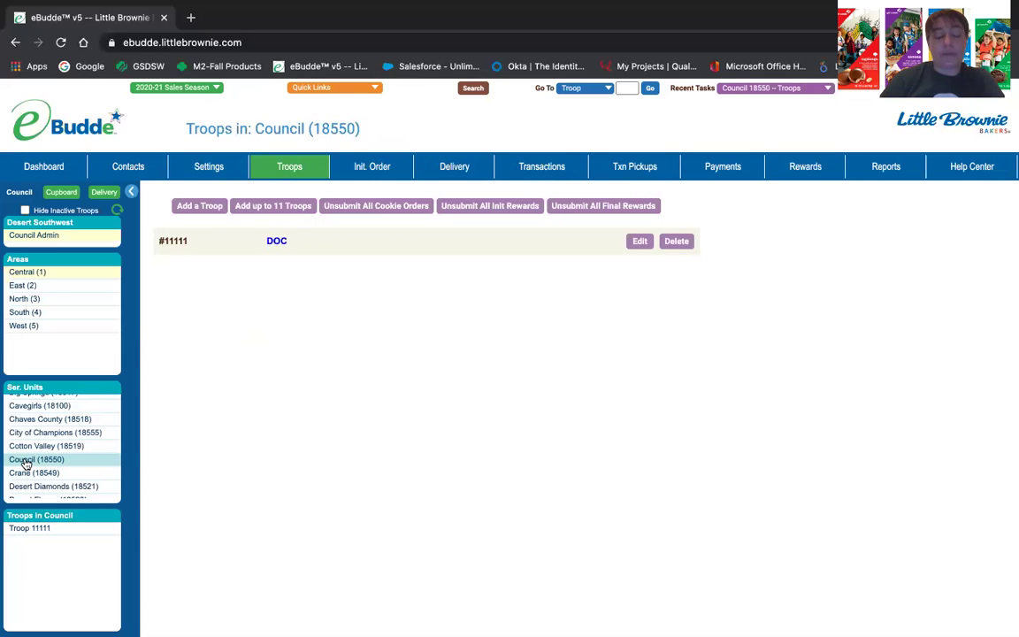
Step: Review Troop 11111's settings page in read-only view and return to the troop's dashboard
{"action": "left_click", "coordinate": [30, 528]}
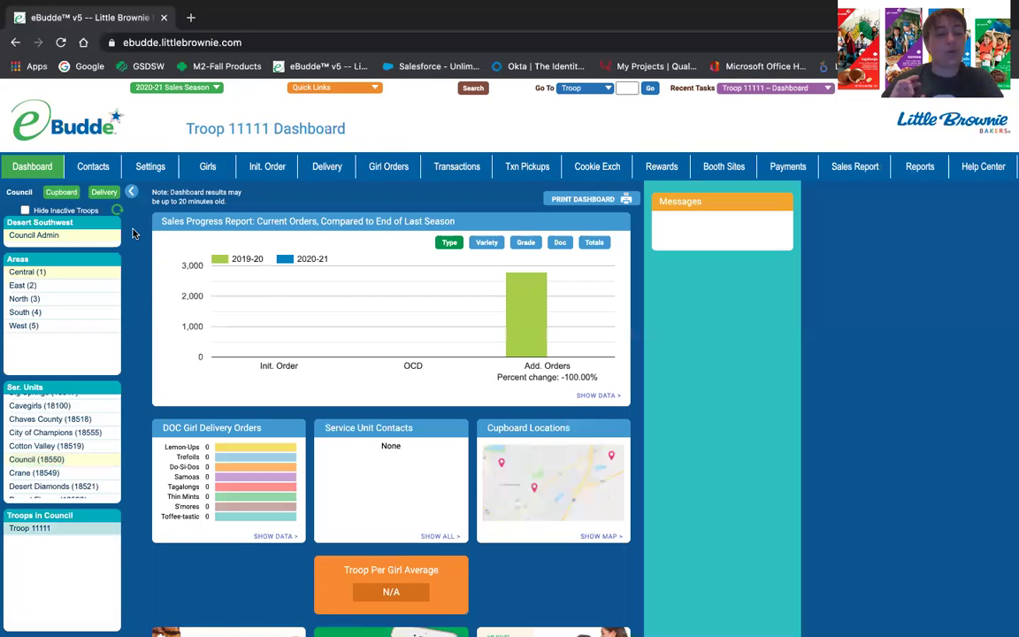
{"action": "left_click", "coordinate": [151, 166]}
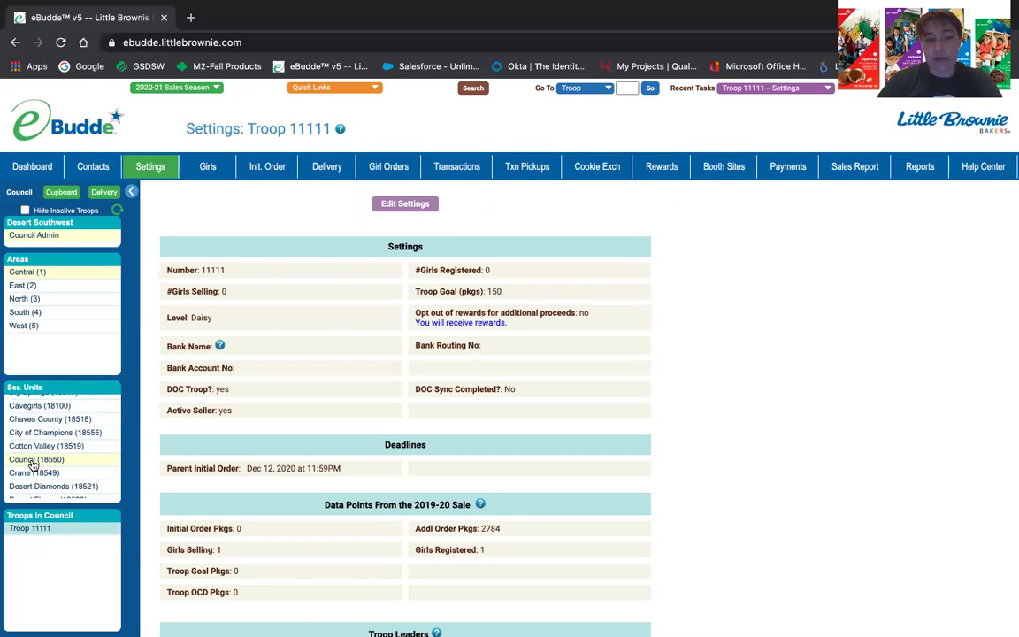
{"action": "left_click", "coordinate": [32, 528]}
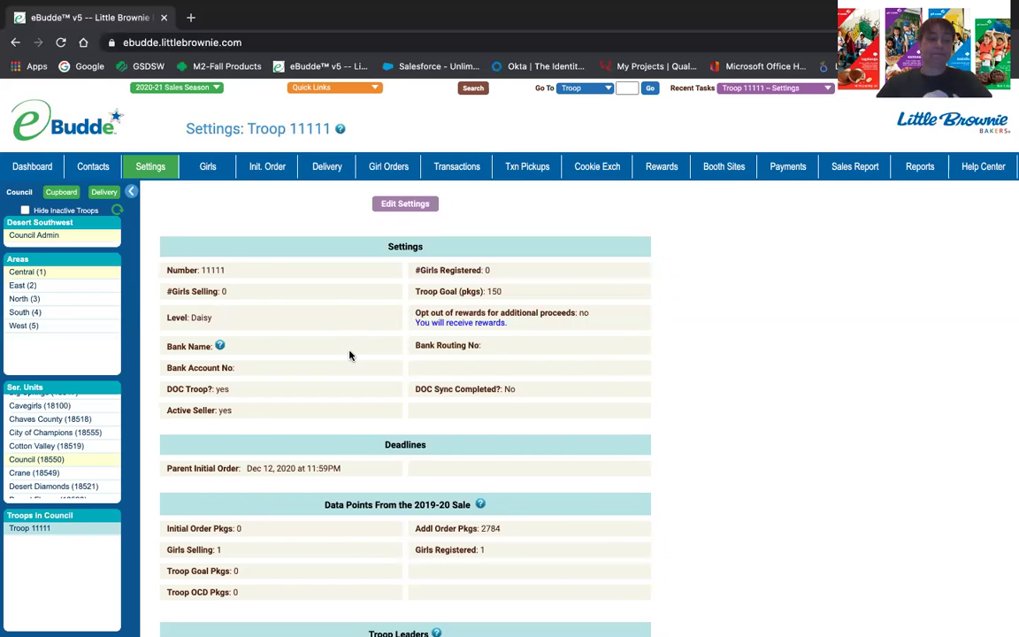
{"action": "left_click", "coordinate": [36, 165]}
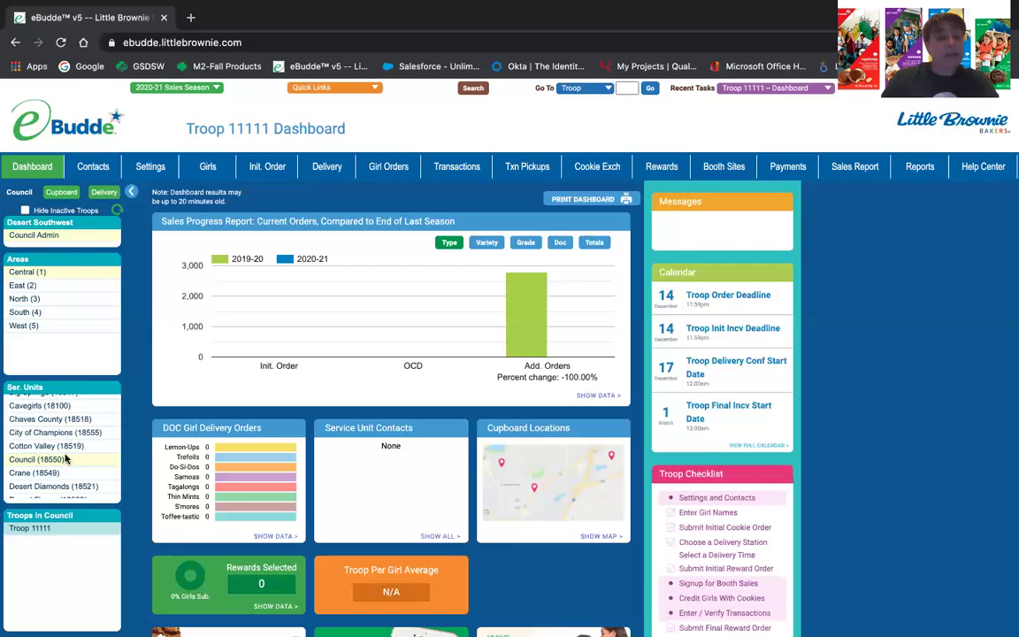
Step: Open Troop 91401 in the Fort Bliss (18526) service unit and view its contacts
{"action": "scroll", "coordinate": [59, 478], "scroll_direction": "down", "scroll_amount": 5}
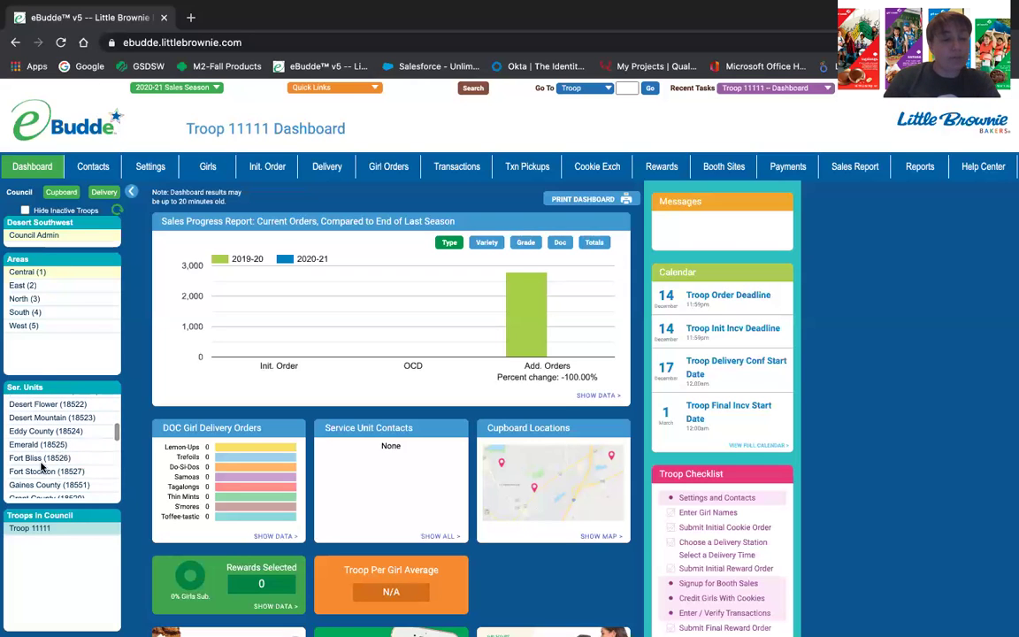
{"action": "left_click", "coordinate": [34, 459]}
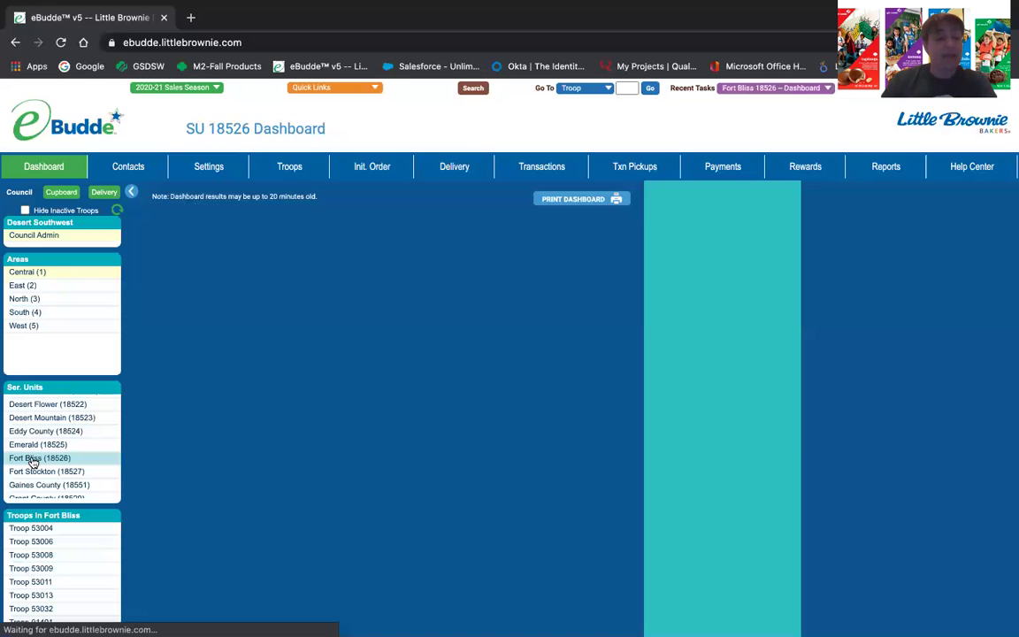
{"action": "scroll", "coordinate": [54, 544], "scroll_direction": "down", "scroll_amount": 2}
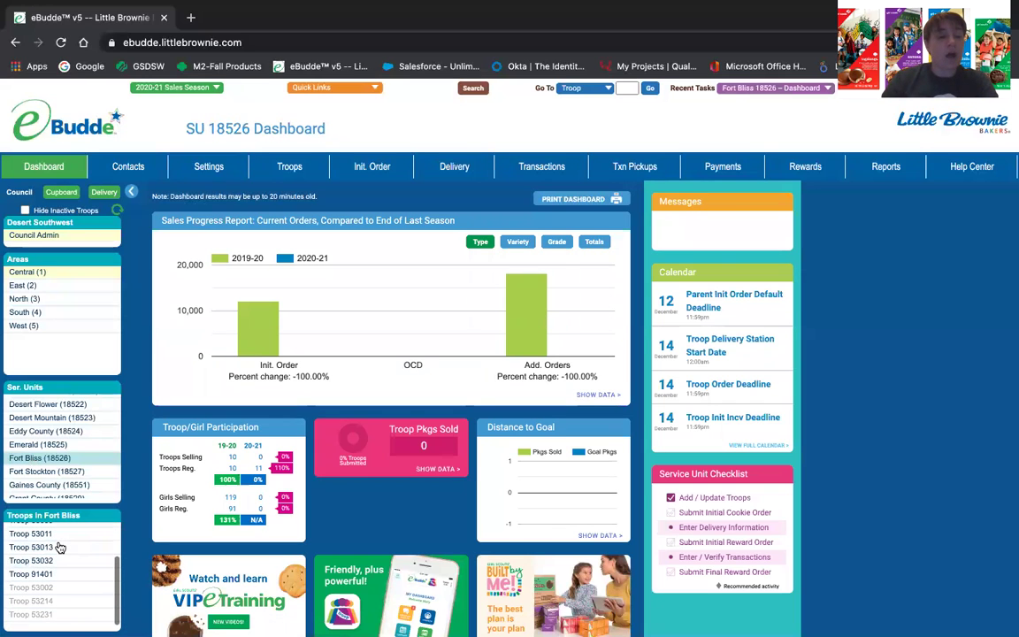
{"action": "left_click", "coordinate": [23, 575]}
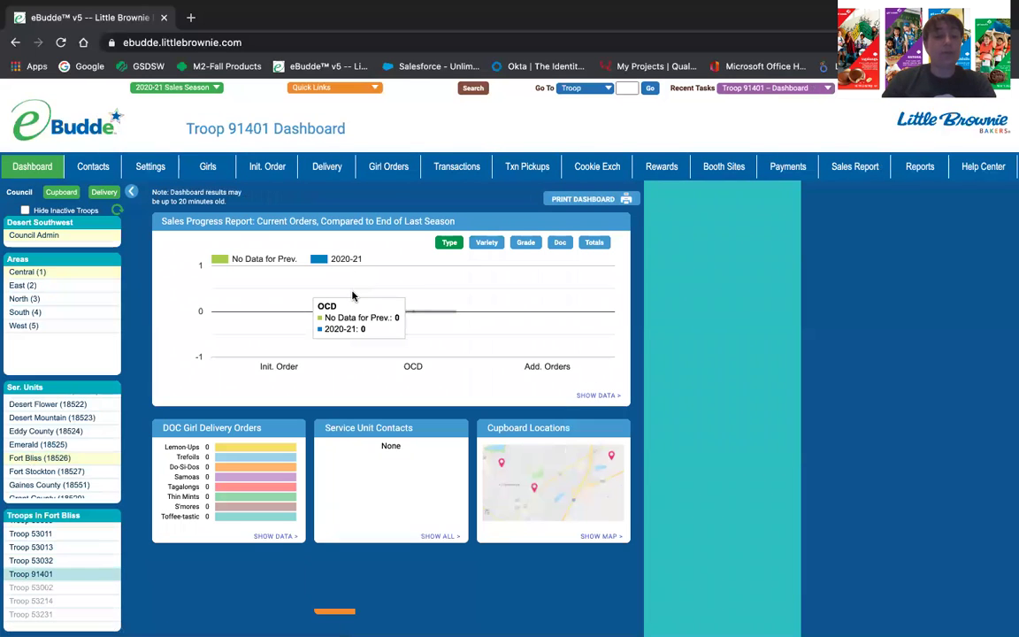
{"action": "left_click", "coordinate": [99, 169]}
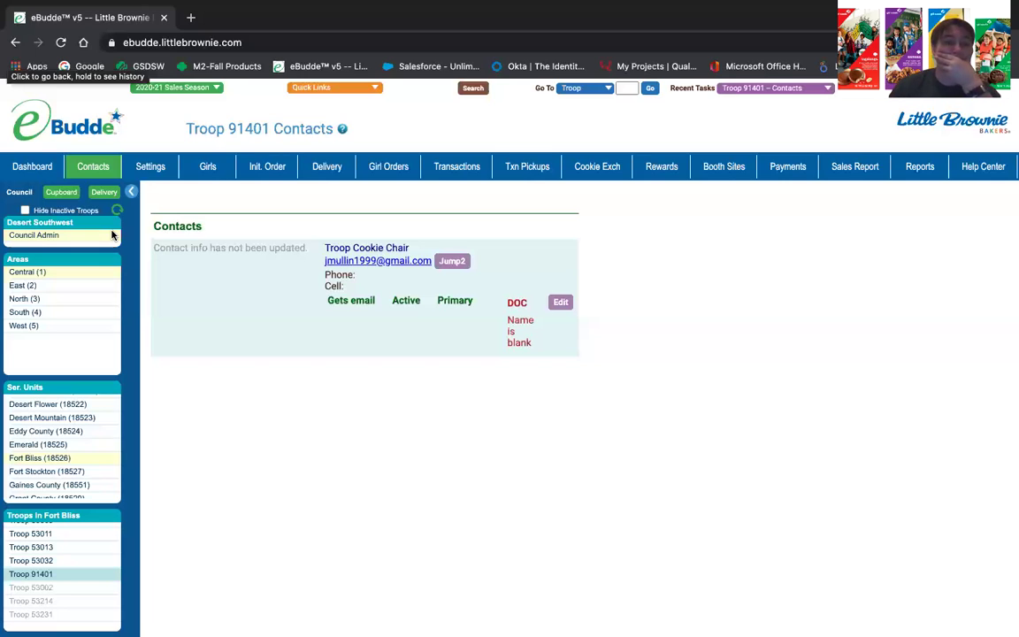
{"action": "mouse_move", "coordinate": [435, 7]}
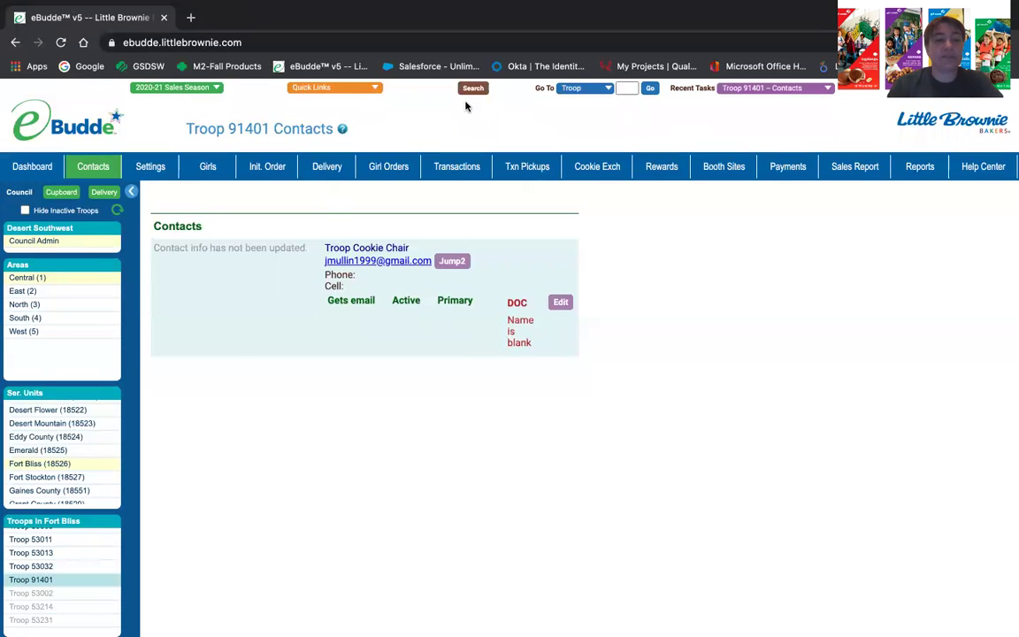
Step: Open the Desert Southwest council admin dashboard and look through its list of troops
{"action": "left_click", "coordinate": [34, 241]}
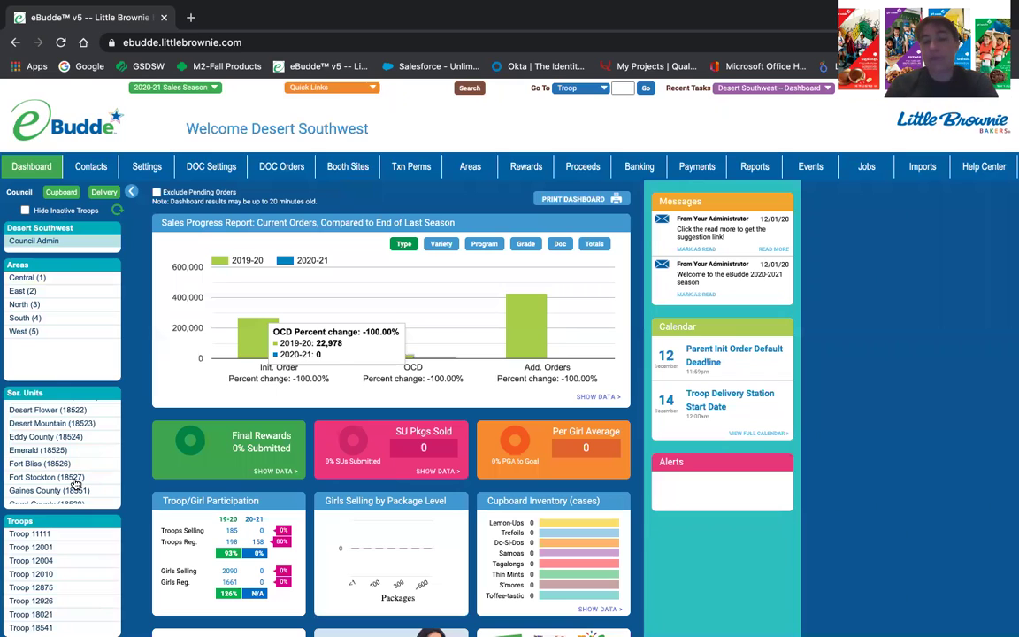
{"action": "scroll", "coordinate": [72, 610], "scroll_direction": "down", "scroll_amount": 3}
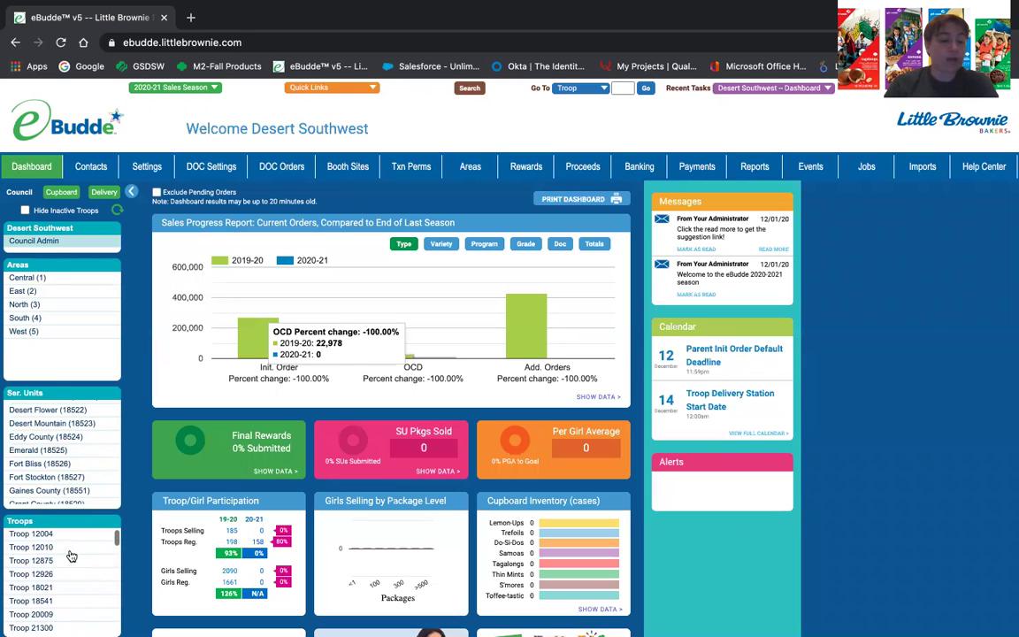
{"action": "scroll", "coordinate": [71, 555], "scroll_direction": "up", "scroll_amount": 3}
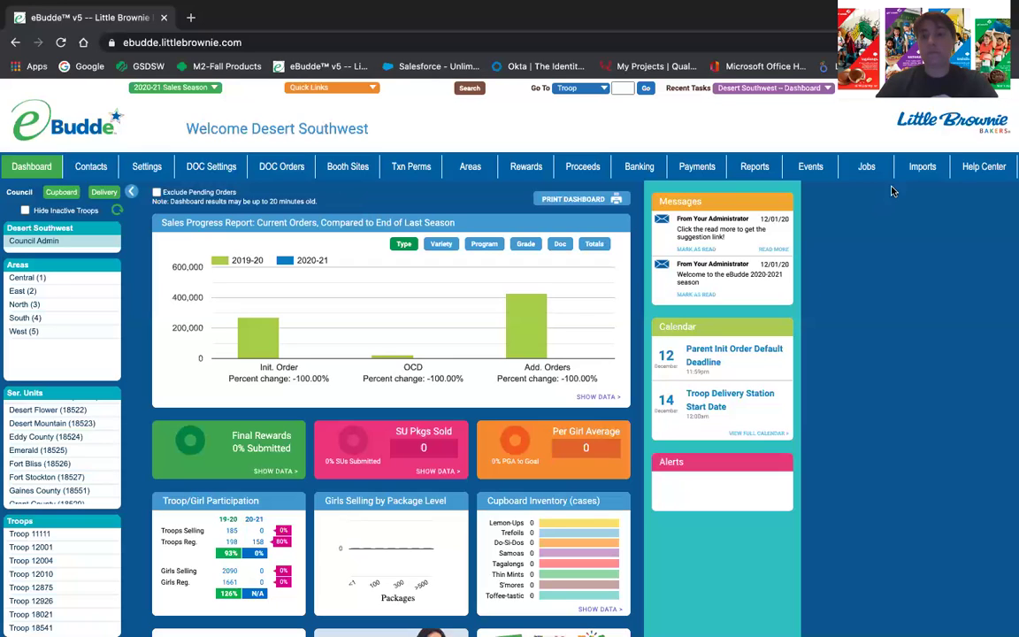
Step: Open the council admin reports and review the initial cookie order, delivery, DOC and reward report sections
{"action": "left_click", "coordinate": [759, 167]}
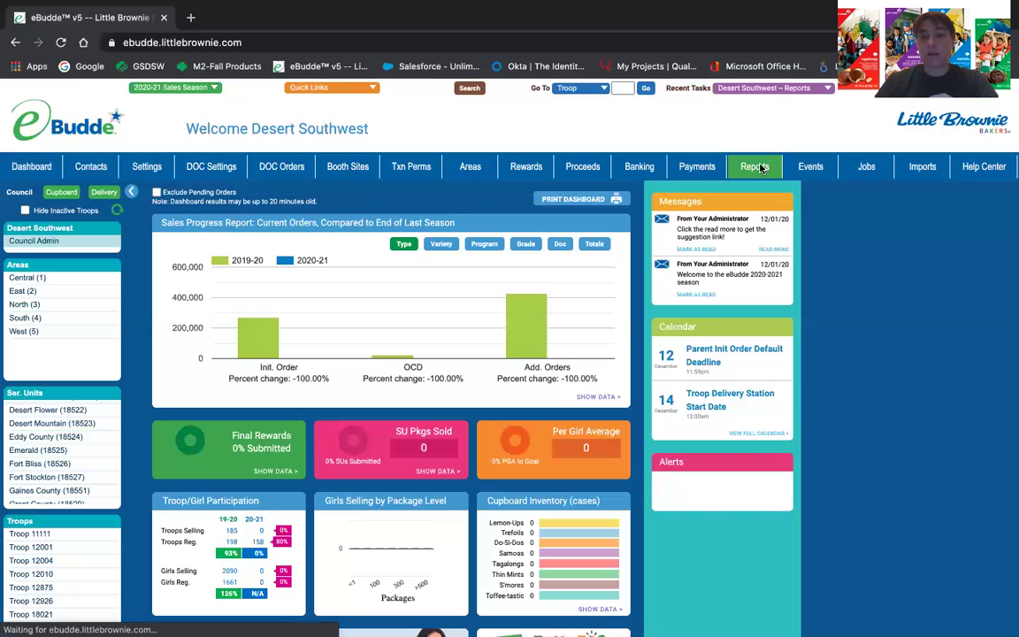
{"action": "scroll", "coordinate": [530, 249], "scroll_direction": "down", "scroll_amount": 5}
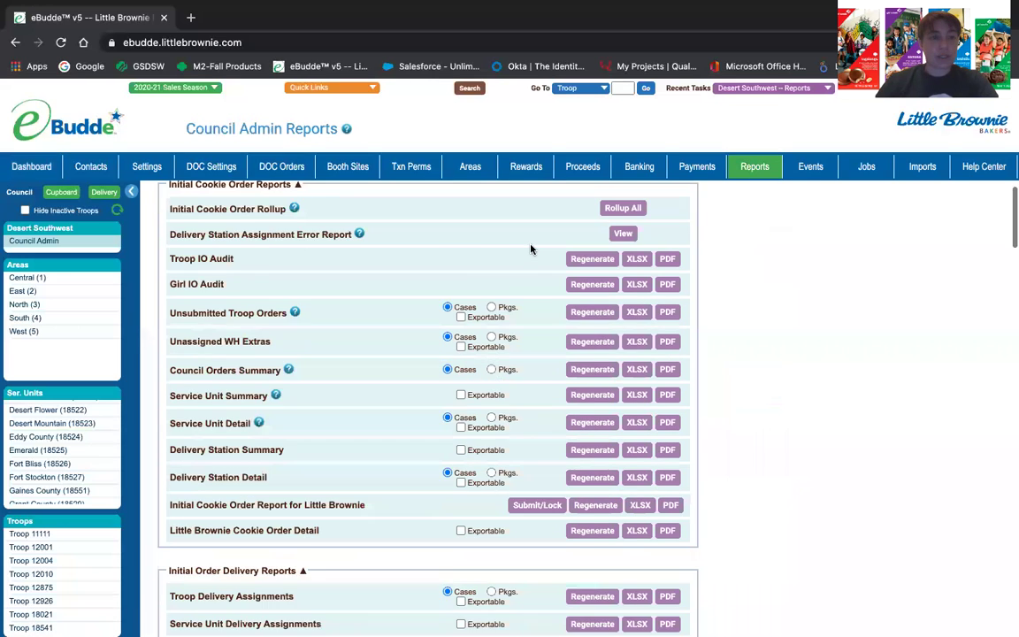
{"action": "scroll", "coordinate": [530, 249], "scroll_direction": "down", "scroll_amount": 5}
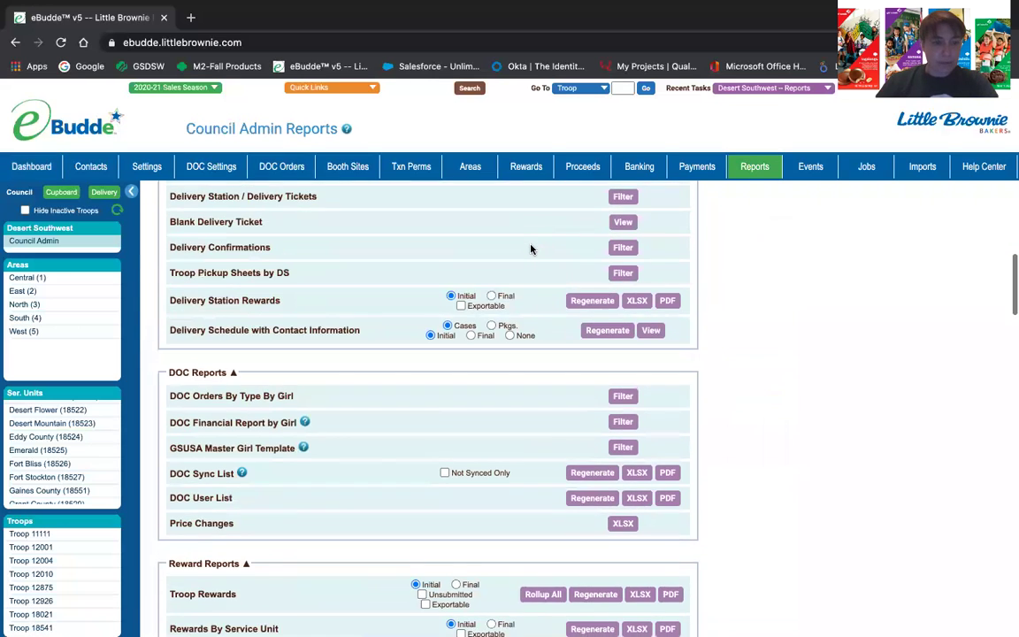
Step: Review the remaining council report sections, from booth, banking, recap and inventory through roster, multiyear and traffic reports, and return to the council dashboard
{"action": "scroll", "coordinate": [530, 250], "scroll_direction": "down", "scroll_amount": 3}
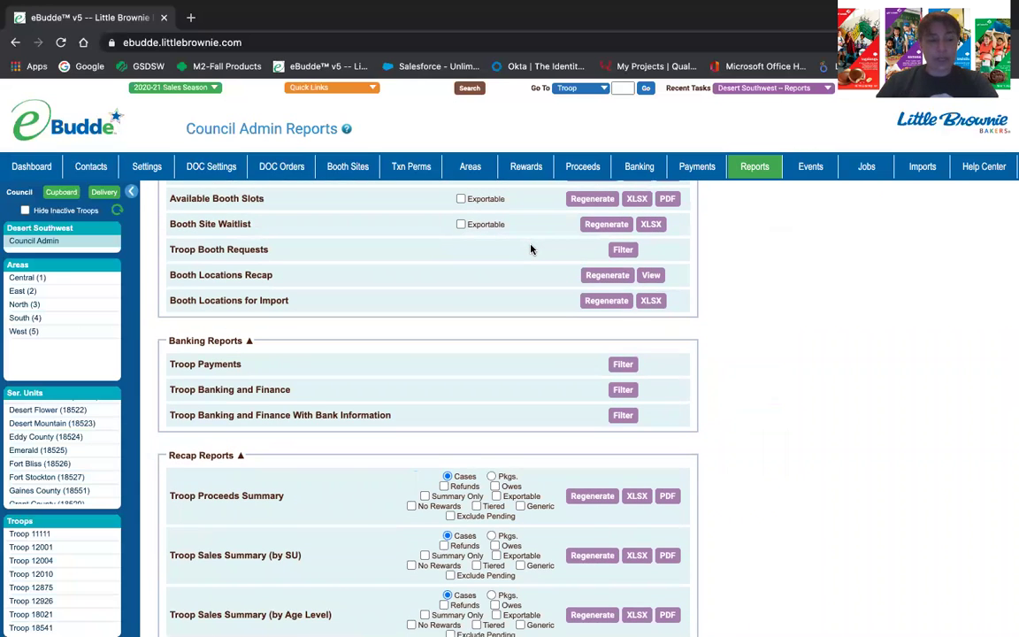
{"action": "scroll", "coordinate": [531, 250], "scroll_direction": "down", "scroll_amount": 3}
{"action": "scroll", "coordinate": [530, 243], "scroll_direction": "down", "scroll_amount": 3}
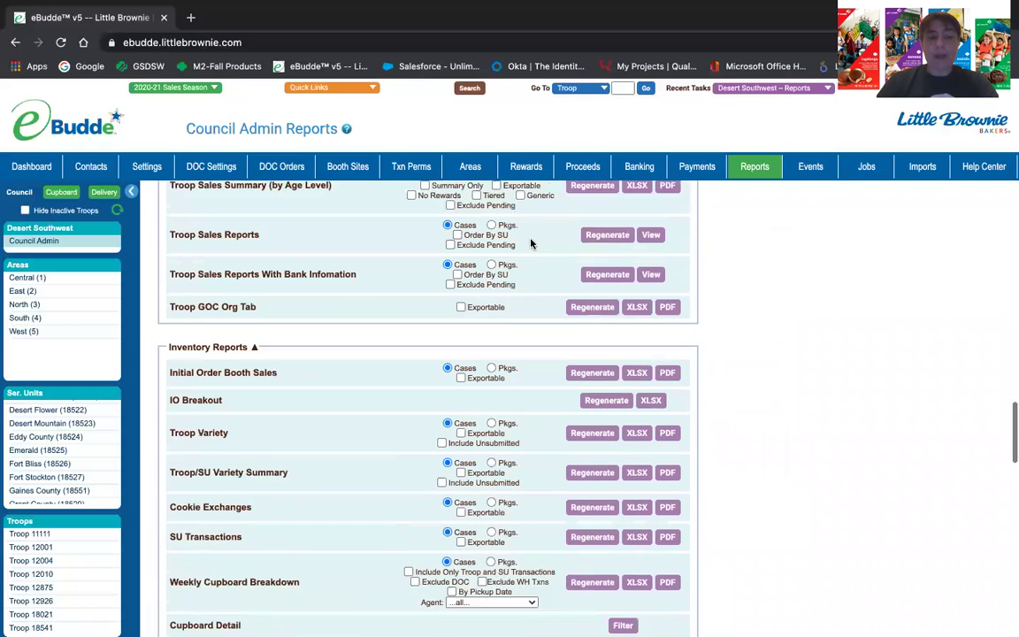
{"action": "scroll", "coordinate": [531, 243], "scroll_direction": "down", "scroll_amount": 1}
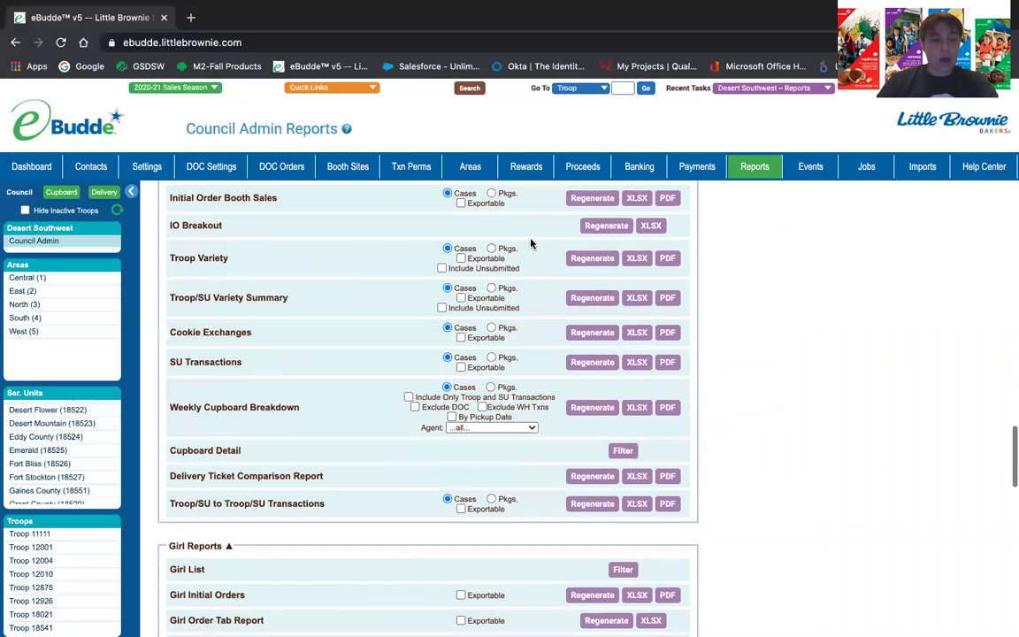
{"action": "scroll", "coordinate": [530, 243], "scroll_direction": "down", "scroll_amount": 7}
{"action": "scroll", "coordinate": [531, 244], "scroll_direction": "down", "scroll_amount": 5}
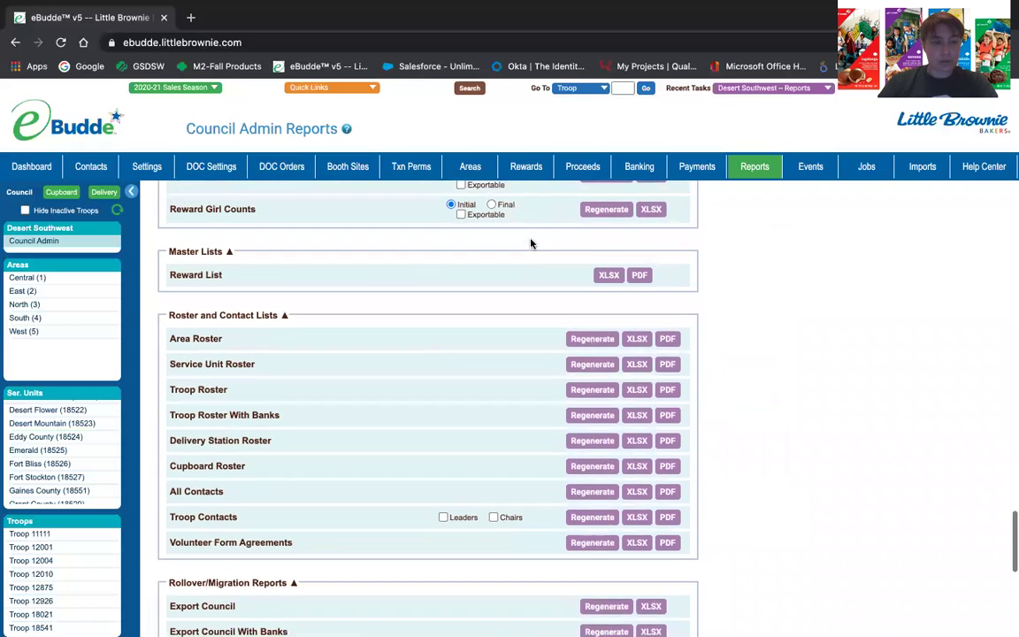
{"action": "scroll", "coordinate": [530, 243], "scroll_direction": "down", "scroll_amount": 1}
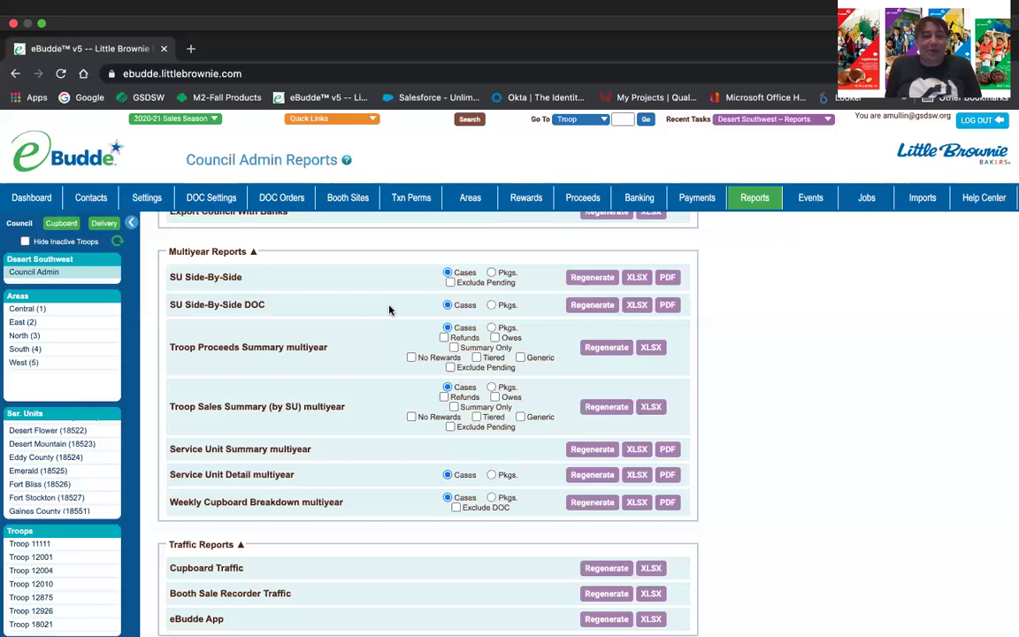
{"action": "left_click", "coordinate": [53, 203]}
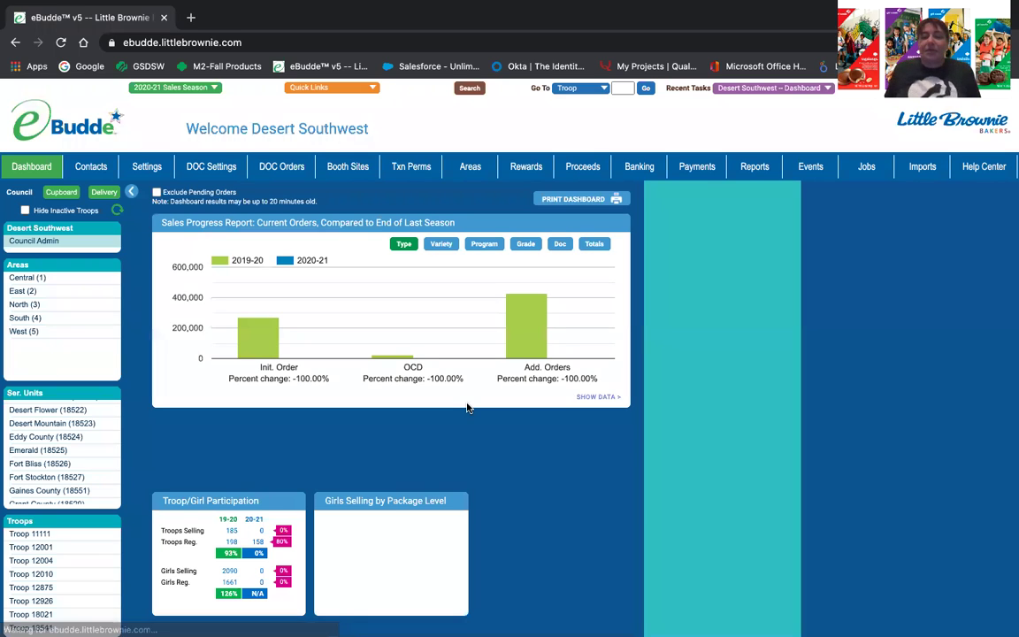